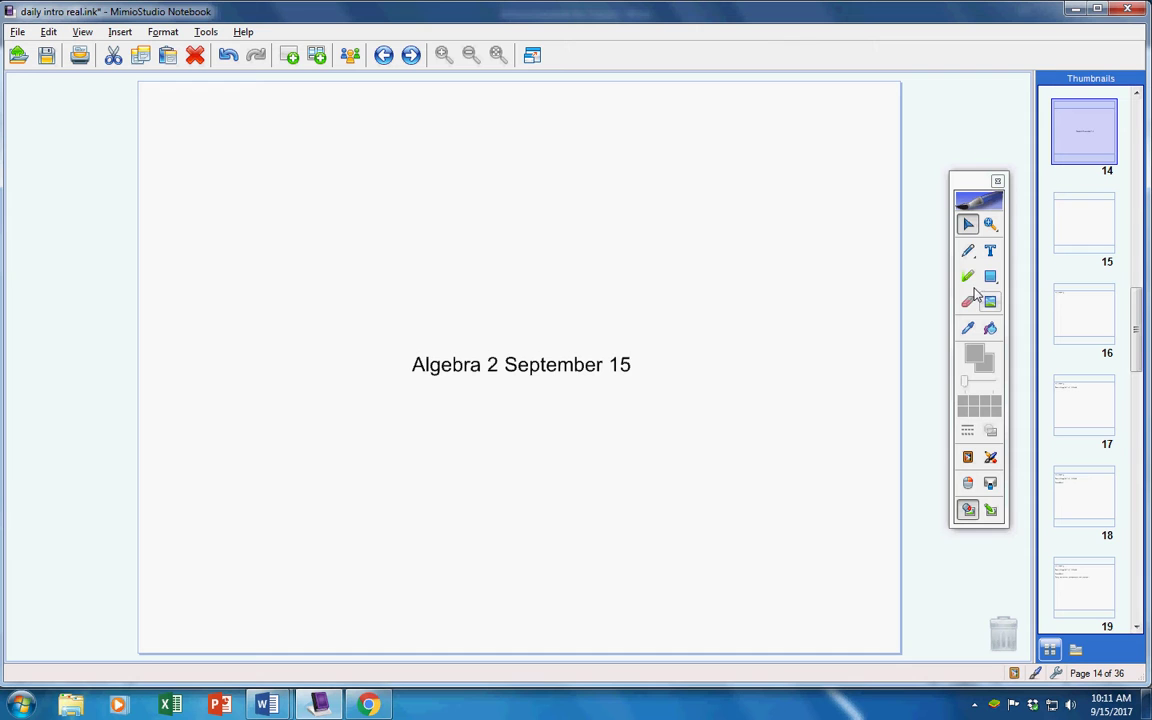
# Handwrite a red '3rd' near the top left of page 14.
pyautogui.click(968, 250)
pyautogui.moveTo(289, 152)
pyautogui.mouseDown()
pyautogui.moveTo(310, 155)
pyautogui.moveTo(315, 176)
pyautogui.moveTo(303, 187)
pyautogui.moveTo(378, 122)
pyautogui.moveTo(375, 157)
pyautogui.moveTo(398, 162)
pyautogui.mouseUp()
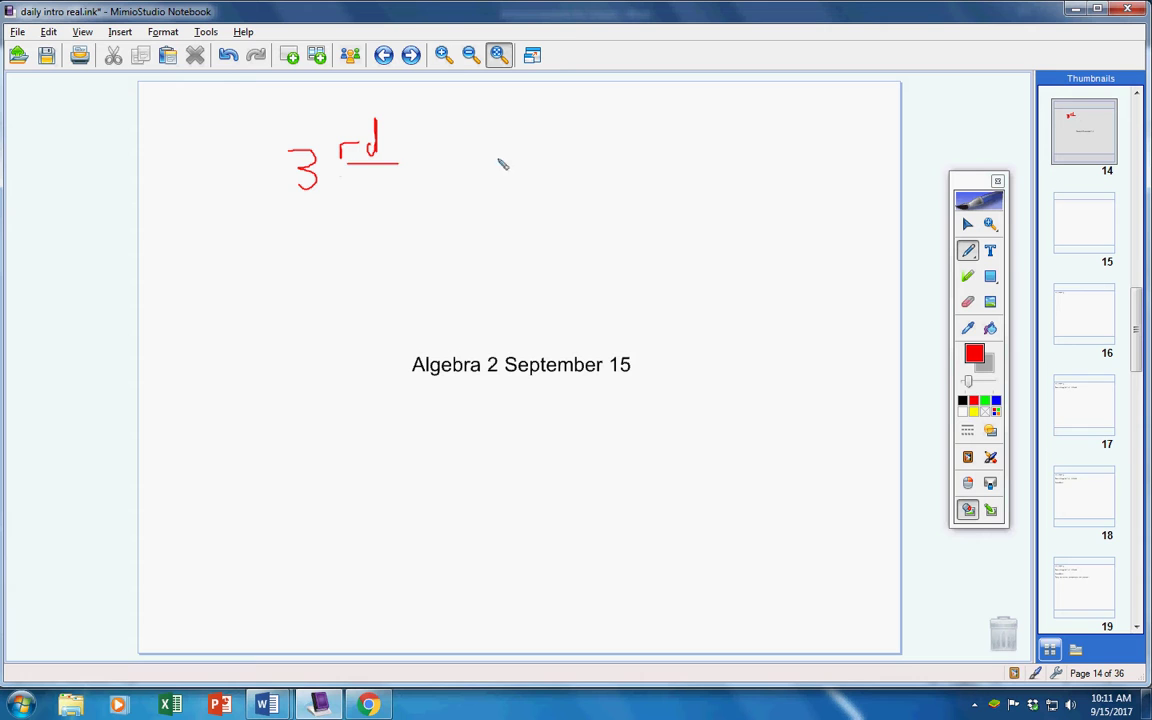
pyautogui.moveTo(547, 143)
pyautogui.mouseDown()
pyautogui.moveTo(541, 166)
pyautogui.moveTo(570, 137)
pyautogui.moveTo(641, 164)
pyautogui.mouseUp()
# Write 'Every' with a double underline in red, then begin writing '5th' on the left.
pyautogui.moveTo(648, 146); pyautogui.dragTo(641, 183)
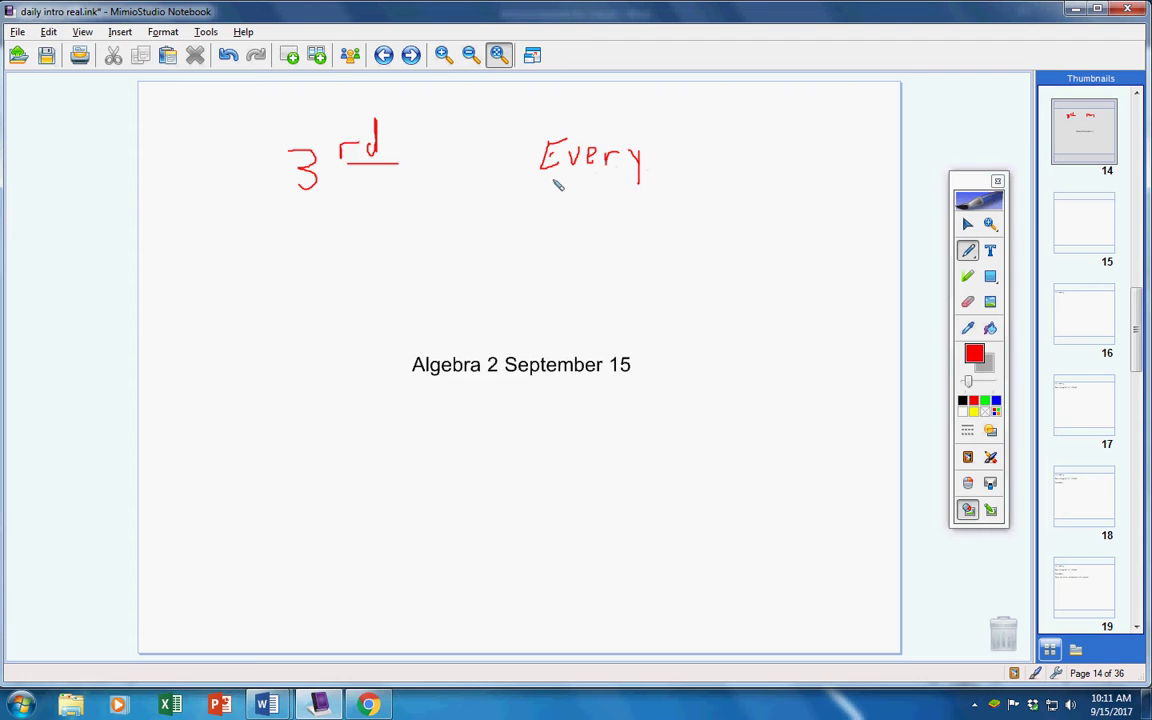
pyautogui.moveTo(541, 182); pyautogui.dragTo(649, 176)
pyautogui.moveTo(569, 201); pyautogui.dragTo(626, 199)
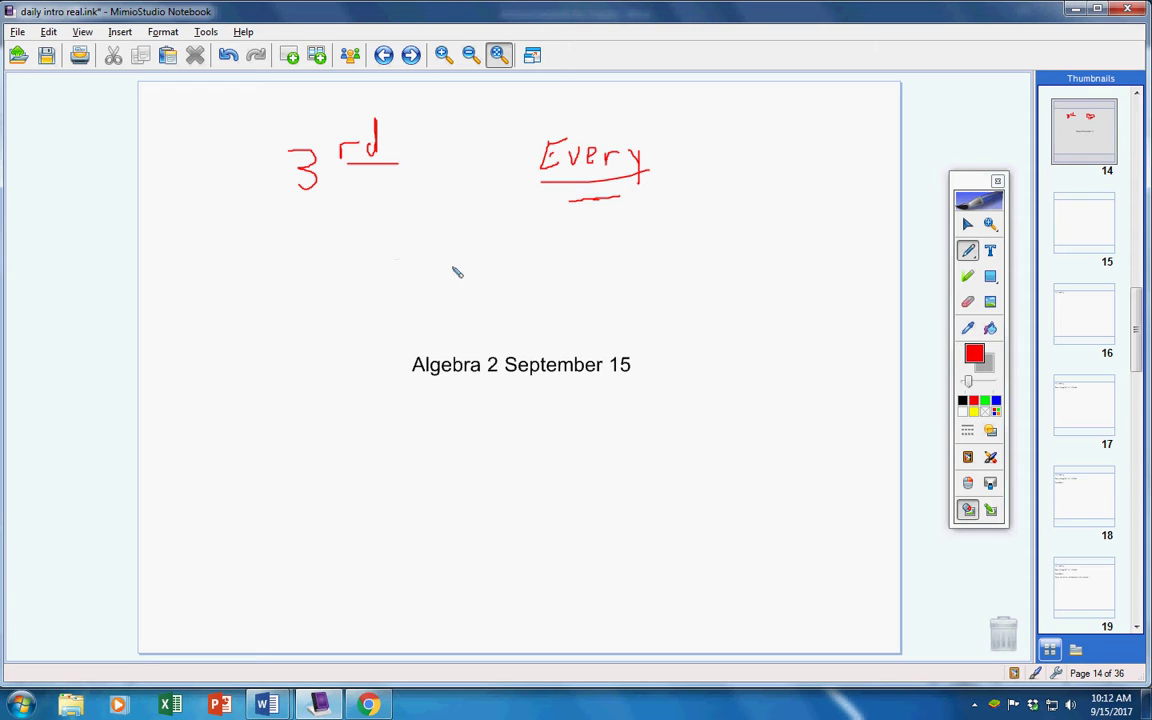
pyautogui.moveTo(225, 311)
pyautogui.mouseDown()
pyautogui.moveTo(236, 332)
pyautogui.moveTo(221, 328)
pyautogui.moveTo(238, 309)
pyautogui.moveTo(257, 316)
pyautogui.moveTo(262, 299)
pyautogui.moveTo(274, 310)
pyautogui.mouseUp()
# Write 'earbuds' below the title in red and underline it twice.
pyautogui.moveTo(252, 430)
pyautogui.mouseDown()
pyautogui.moveTo(270, 441)
pyautogui.moveTo(290, 422)
pyautogui.moveTo(322, 440)
pyautogui.moveTo(352, 403)
pyautogui.moveTo(367, 440)
pyautogui.moveTo(416, 437)
pyautogui.moveTo(425, 413)
pyautogui.moveTo(422, 448)
pyautogui.moveTo(449, 426)
pyautogui.moveTo(448, 444)
pyautogui.mouseUp()
pyautogui.moveTo(243, 462); pyautogui.dragTo(465, 449)
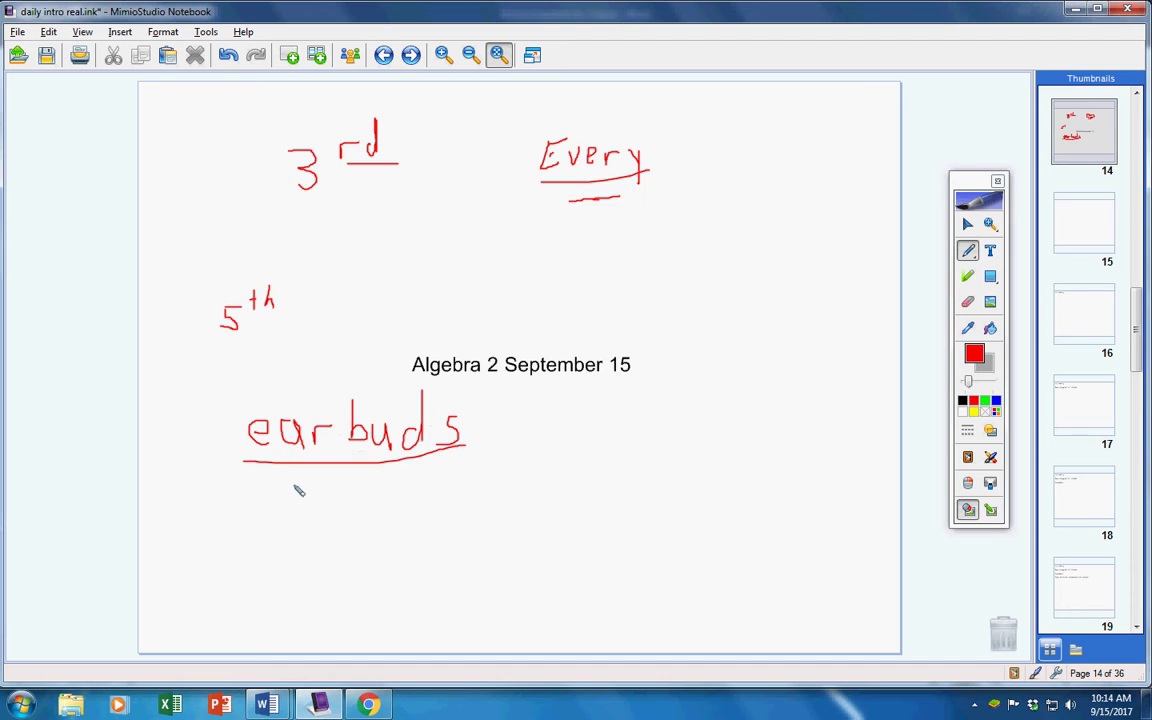
pyautogui.moveTo(270, 480); pyautogui.dragTo(437, 479)
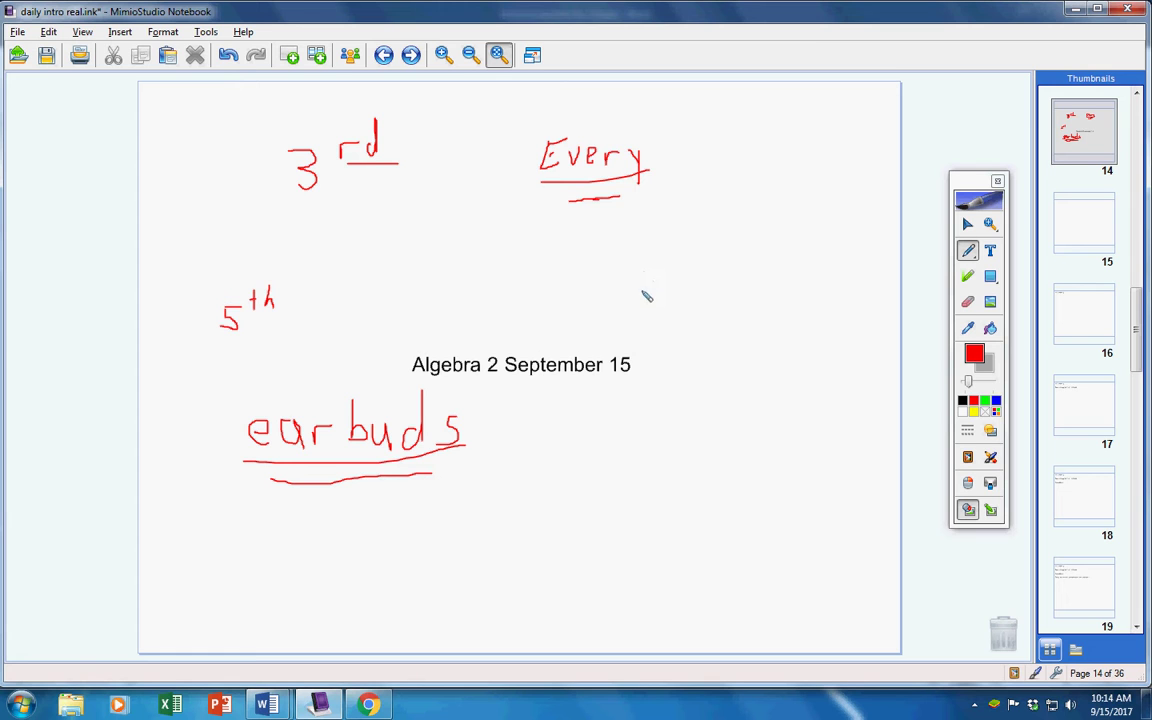
# Add an emphasized red 'NO' on the right, then erase all the red ink.
pyautogui.moveTo(643, 293)
pyautogui.mouseDown()
pyautogui.moveTo(680, 246)
pyautogui.moveTo(704, 276)
pyautogui.moveTo(709, 253)
pyautogui.mouseUp()
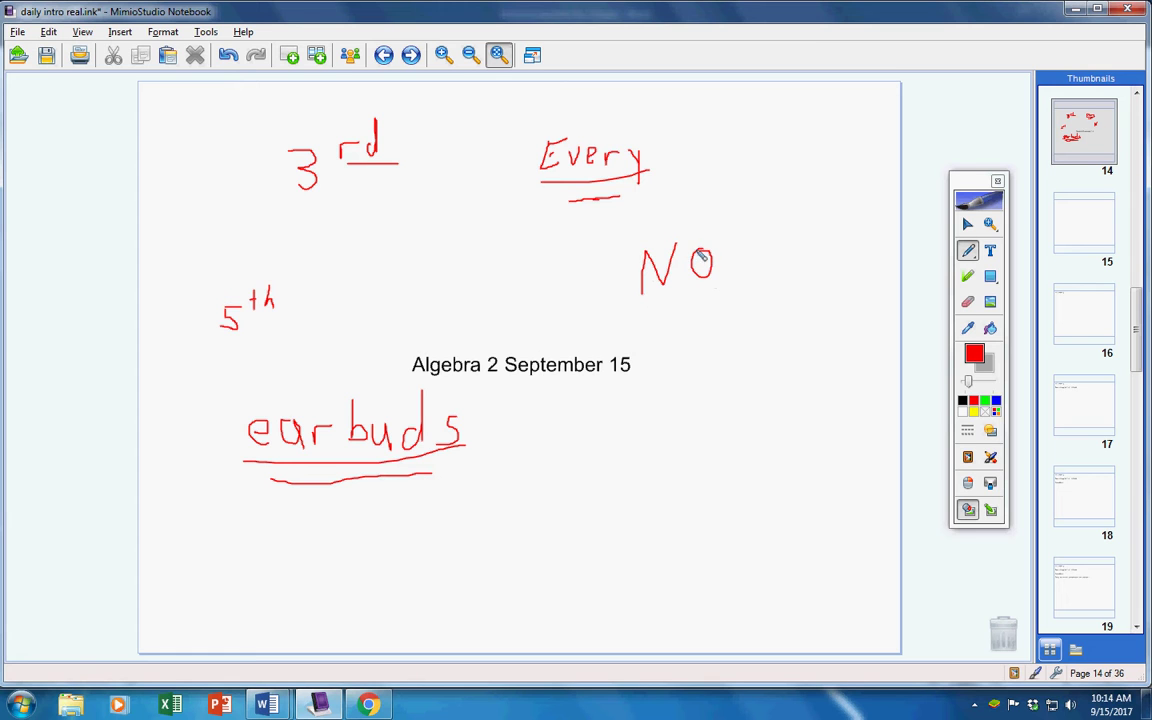
pyautogui.moveTo(620, 305); pyautogui.dragTo(732, 280)
pyautogui.moveTo(640, 320)
pyautogui.mouseDown()
pyautogui.moveTo(712, 301)
pyautogui.moveTo(692, 333)
pyautogui.mouseUp()
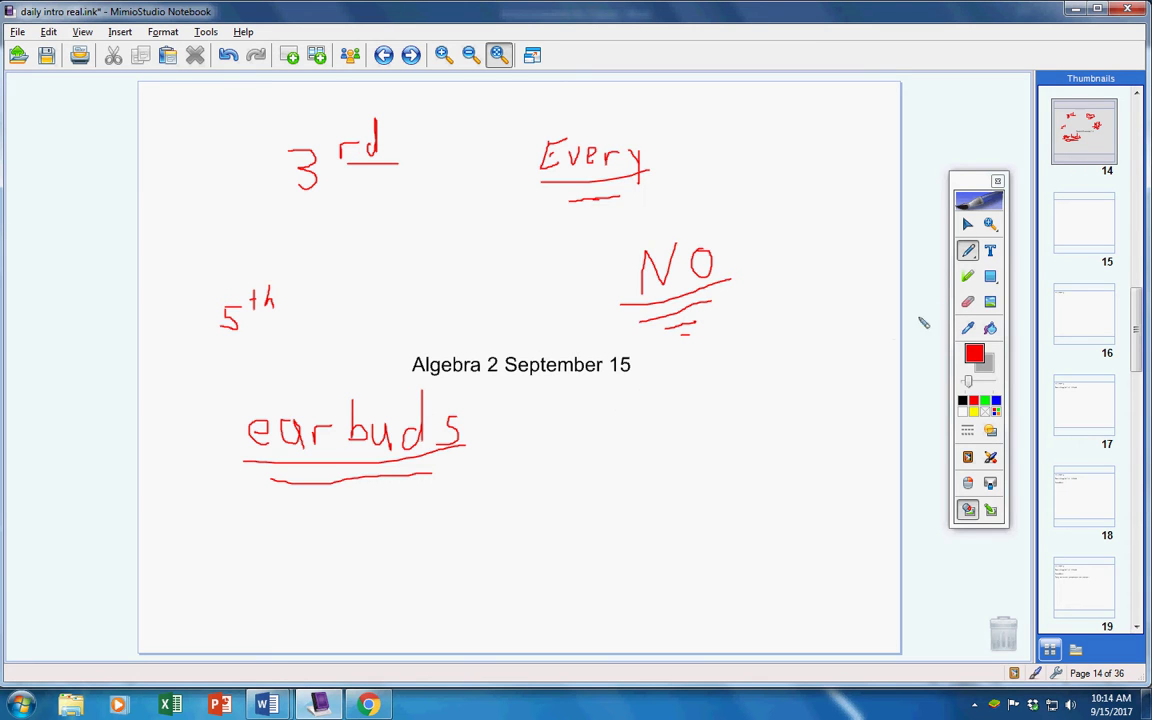
pyautogui.click(967, 305)
pyautogui.moveTo(700, 270)
pyautogui.mouseDown()
pyautogui.moveTo(543, 159)
pyautogui.moveTo(273, 368)
pyautogui.moveTo(717, 283)
pyautogui.mouseUp()
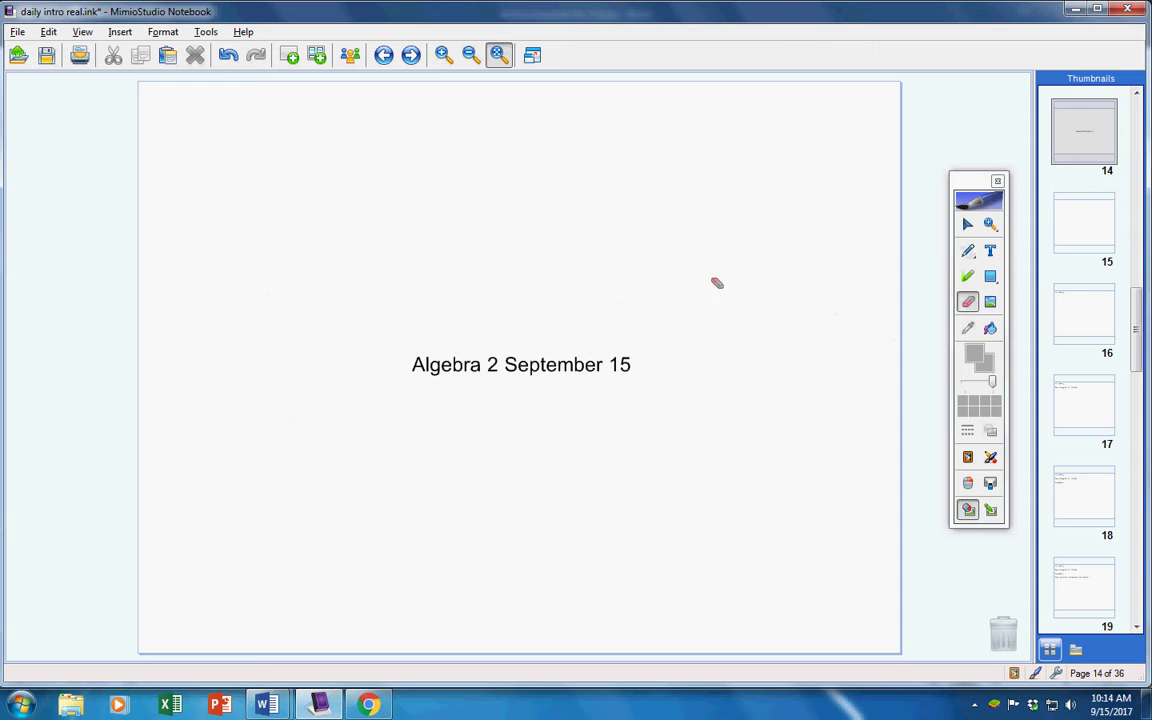
# Reselect the red pen on the cleared page 14.
pyautogui.click(968, 251)
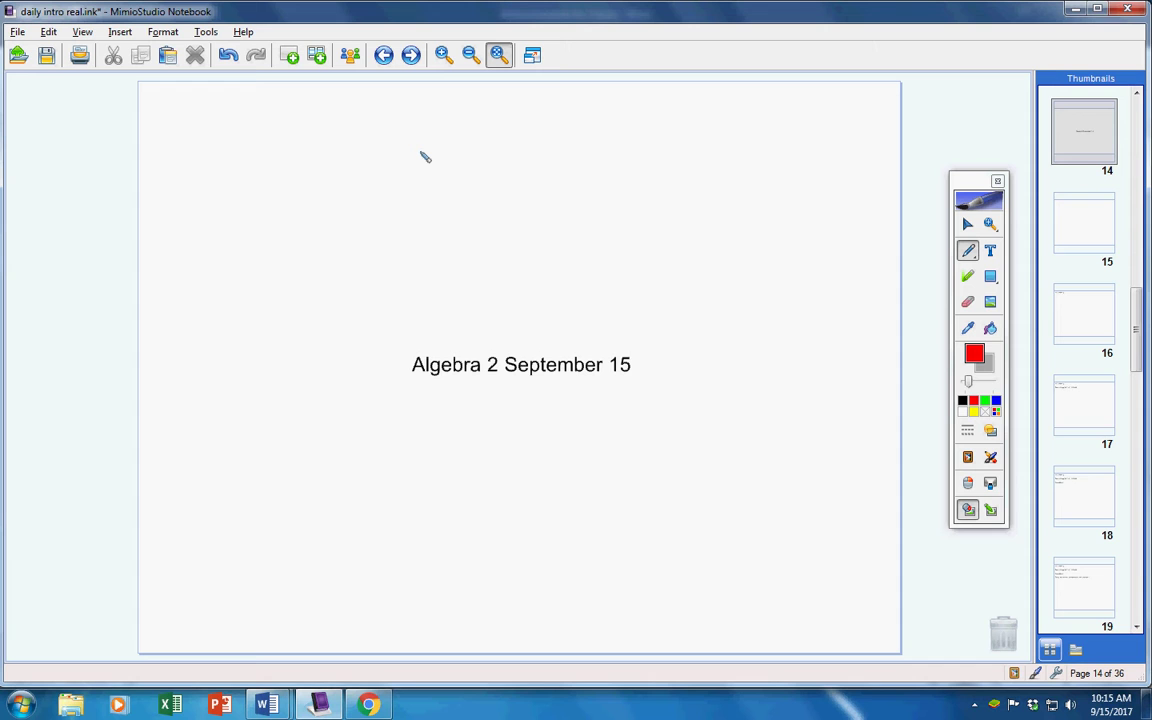
# Write 'Never' above the title in red with several emphasis underlines.
pyautogui.moveTo(441, 192)
pyautogui.mouseDown()
pyautogui.moveTo(463, 152)
pyautogui.moveTo(494, 140)
pyautogui.moveTo(518, 187)
pyautogui.moveTo(546, 168)
pyautogui.moveTo(572, 178)
pyautogui.moveTo(568, 188)
pyautogui.moveTo(594, 177)
pyautogui.mouseUp()
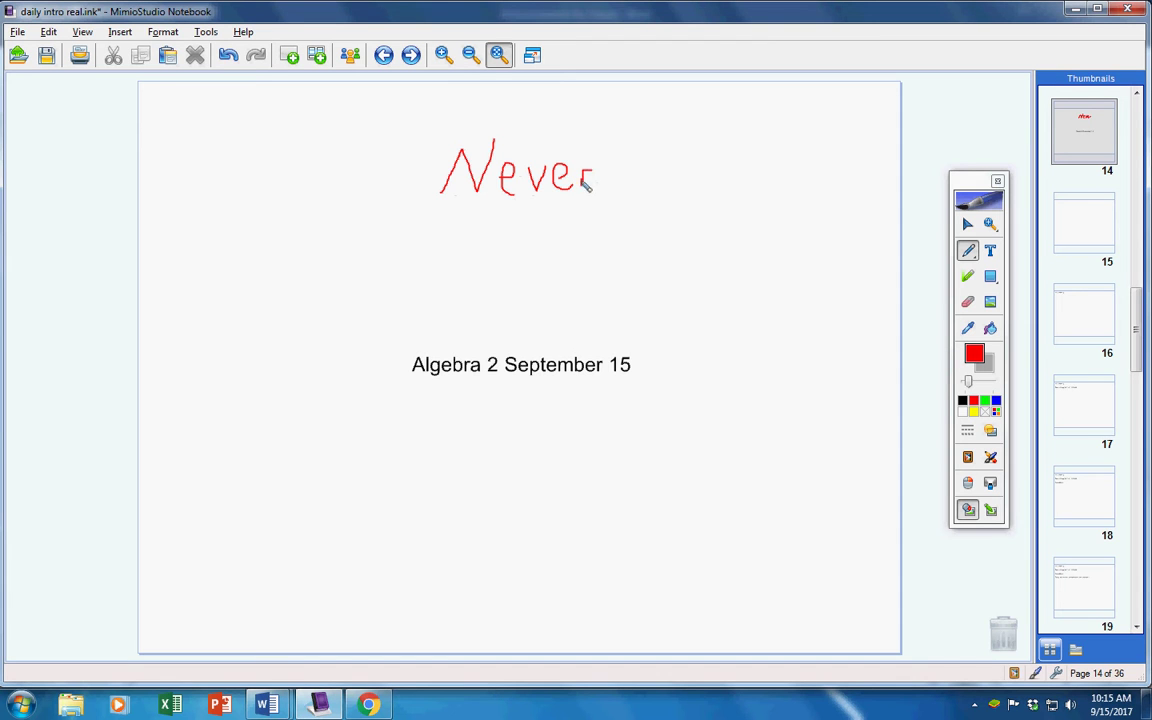
pyautogui.moveTo(425, 203); pyautogui.dragTo(571, 208)
pyautogui.moveTo(478, 233)
pyautogui.mouseDown()
pyautogui.moveTo(548, 228)
pyautogui.moveTo(524, 238)
pyautogui.mouseUp()
pyautogui.click(513, 250)
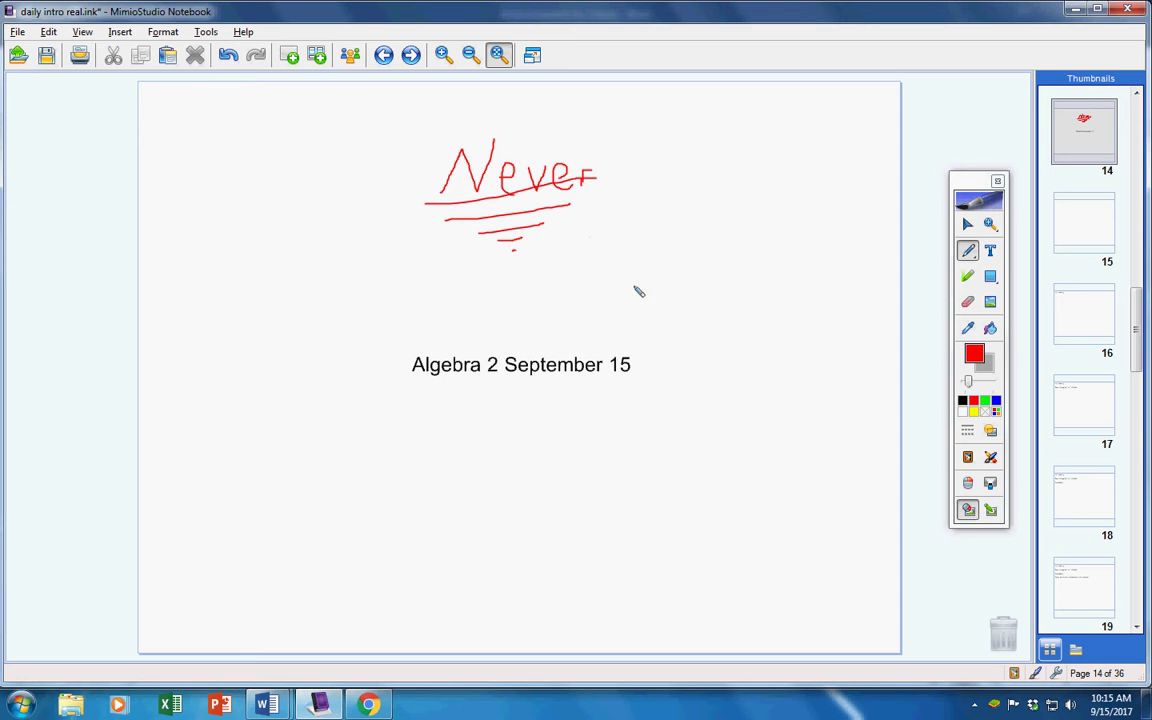
# Erase the 'Never' note, nudge the toolbox down, and return to the red pen.
pyautogui.click(967, 301)
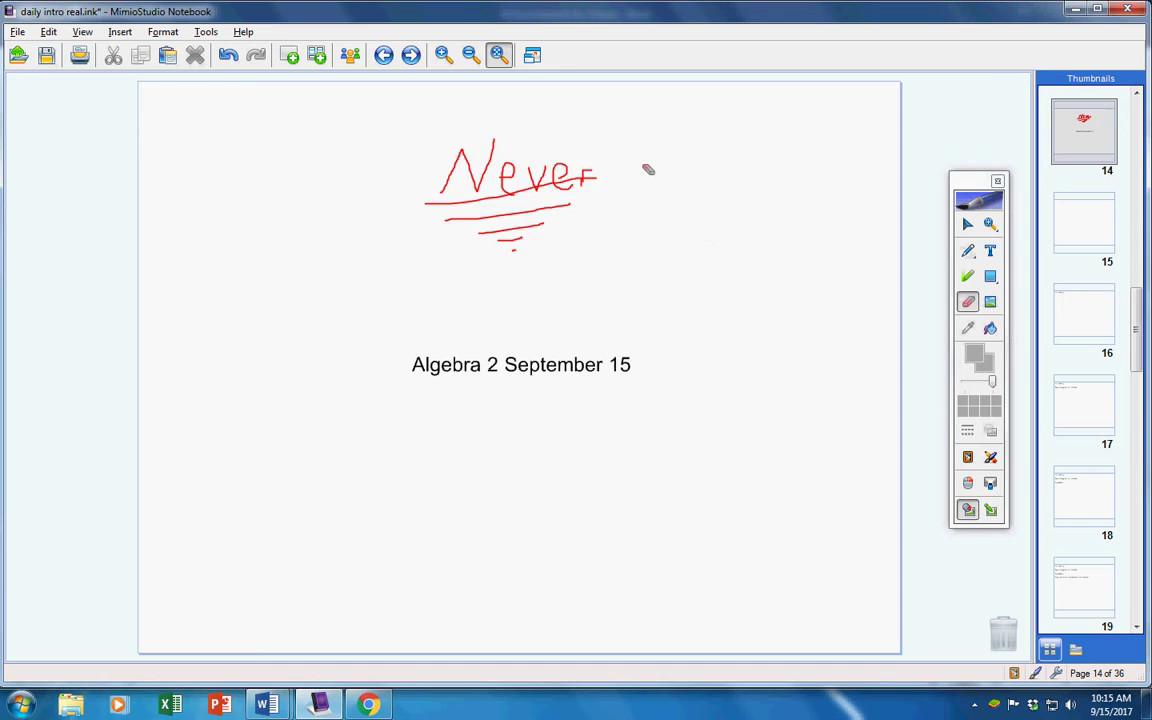
pyautogui.moveTo(648, 170); pyautogui.dragTo(558, 206)
pyautogui.click(1095, 140)
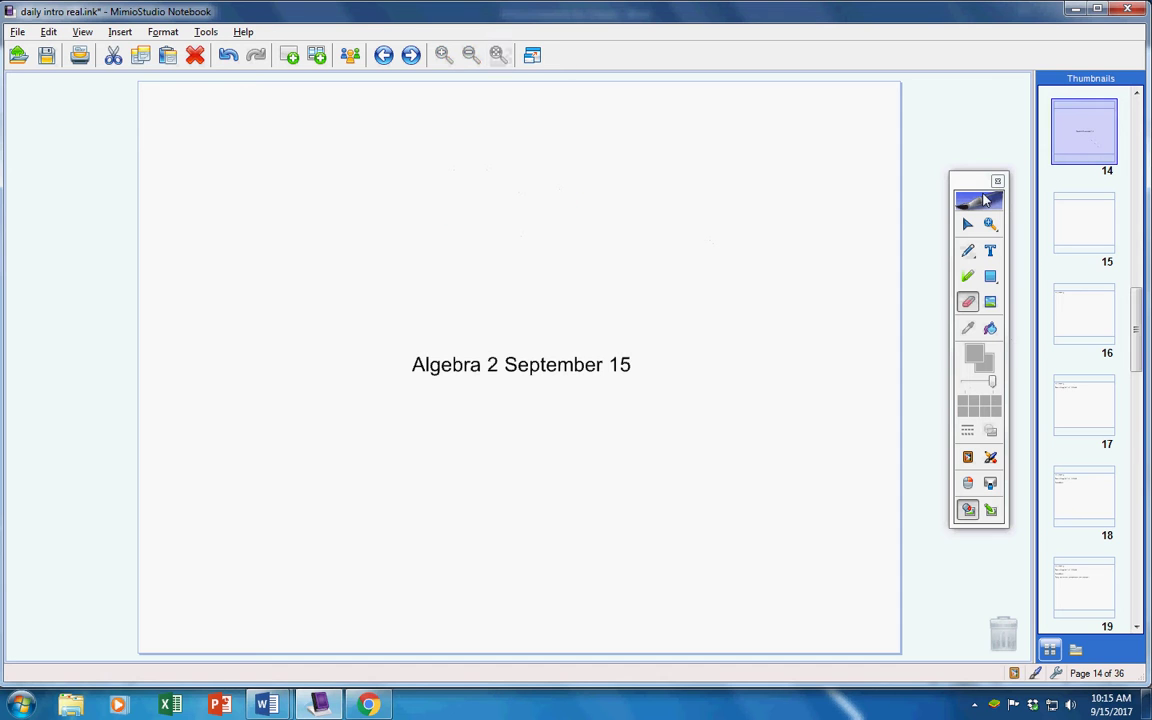
pyautogui.moveTo(984, 200); pyautogui.dragTo(965, 215)
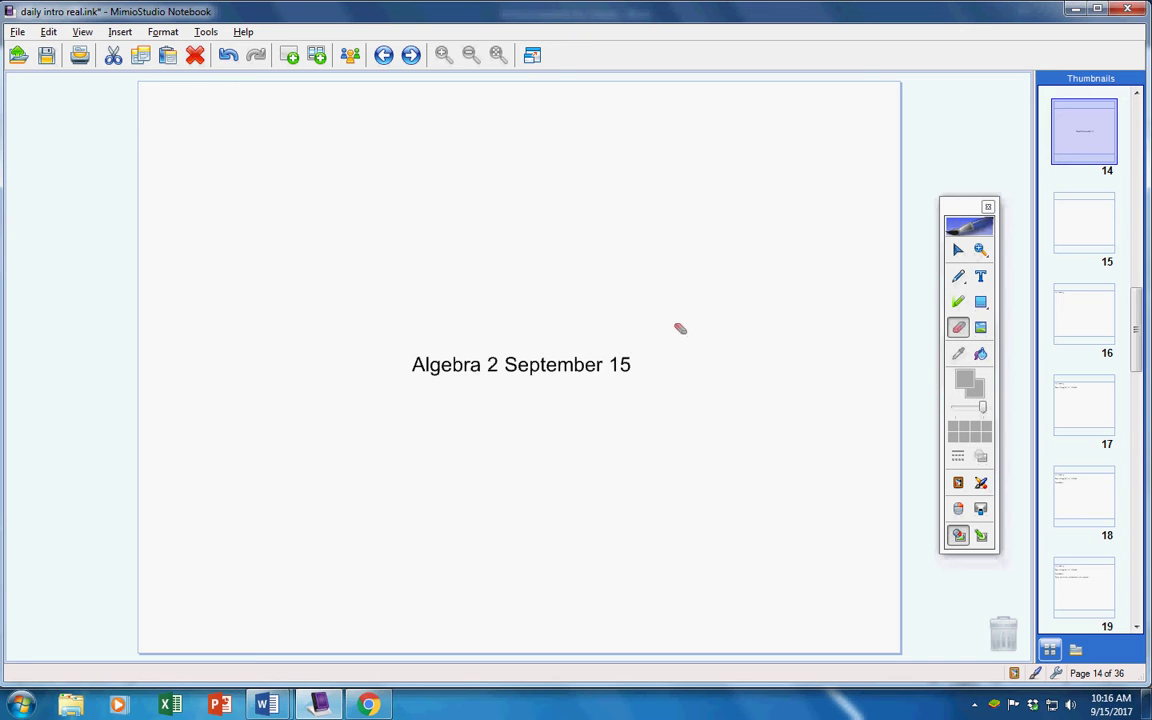
pyautogui.click(959, 278)
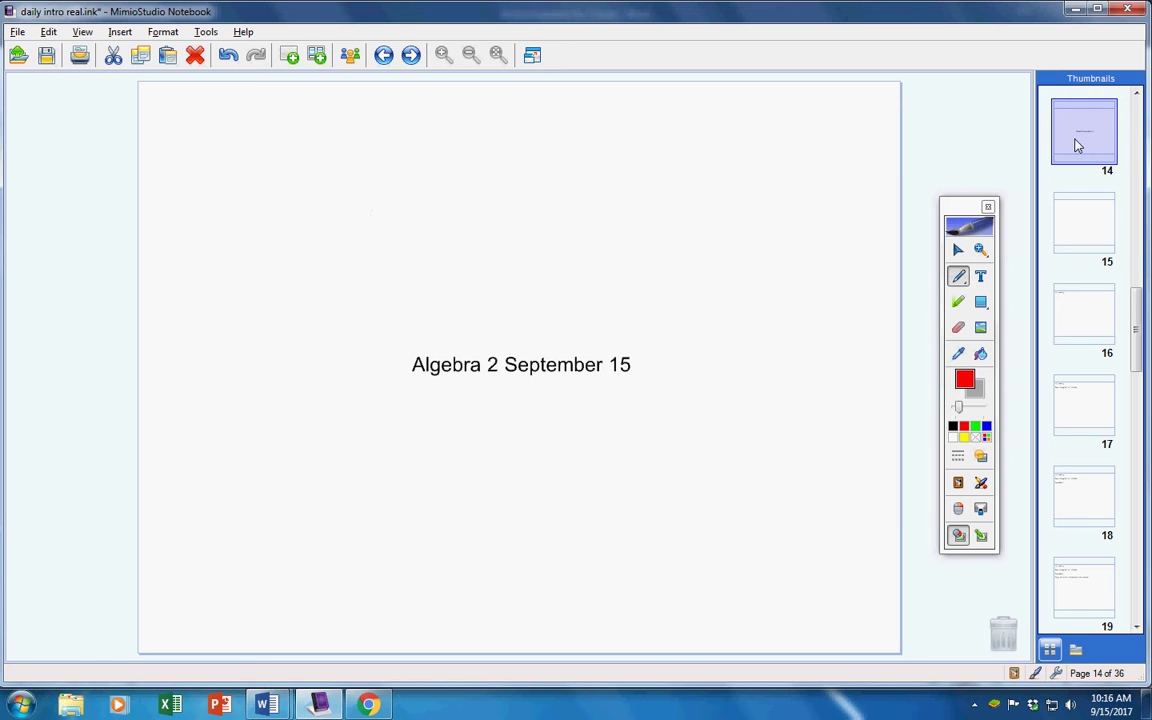
# On page 17, underline the 'Page 90 #'s 5 - 19 Odd' assignment in red.
pyautogui.scroll(-2, 1077, 146)
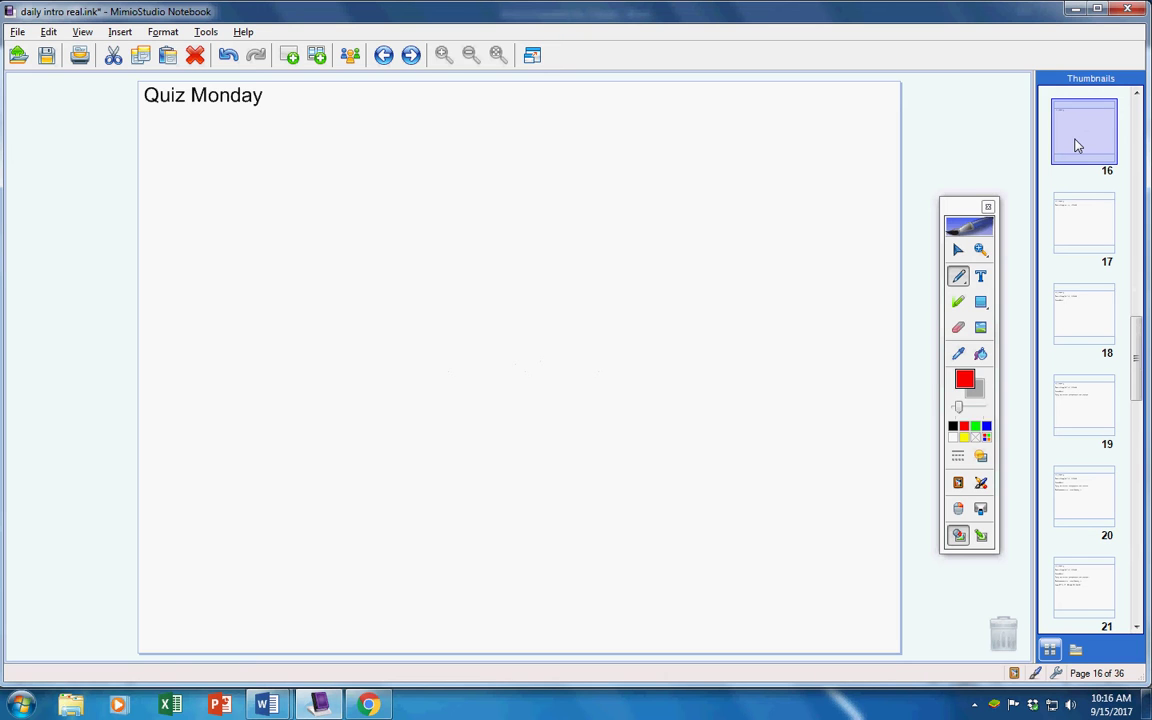
pyautogui.scroll(-1, 1077, 146)
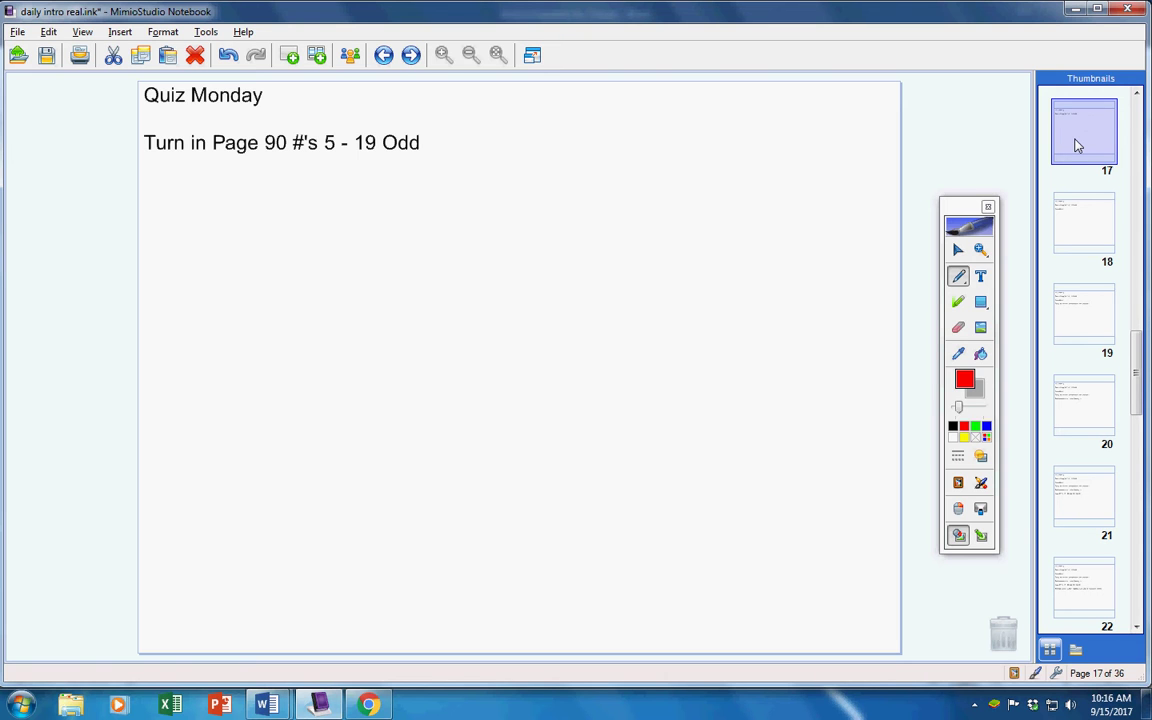
pyautogui.moveTo(220, 160)
pyautogui.mouseDown()
pyautogui.moveTo(320, 166)
pyautogui.moveTo(420, 151)
pyautogui.mouseUp()
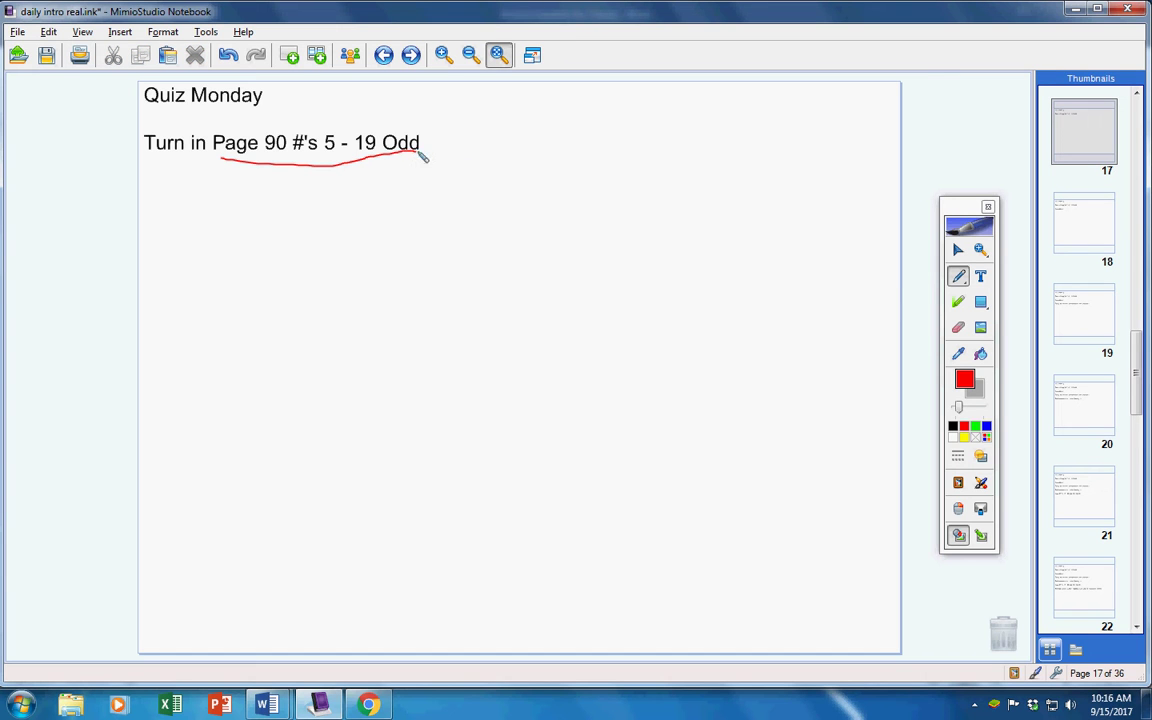
# Page forward through pages 18–24 to page 25's absolute value paragraph.
pyautogui.press('pagedown')
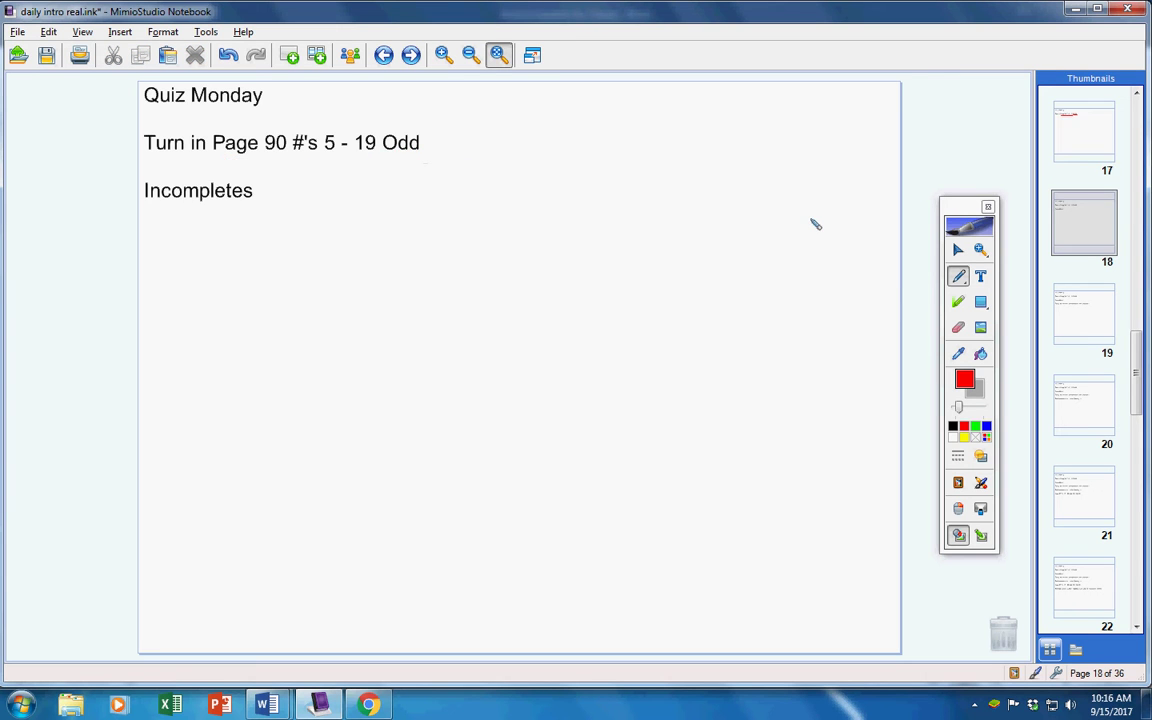
pyautogui.press('pagedown')
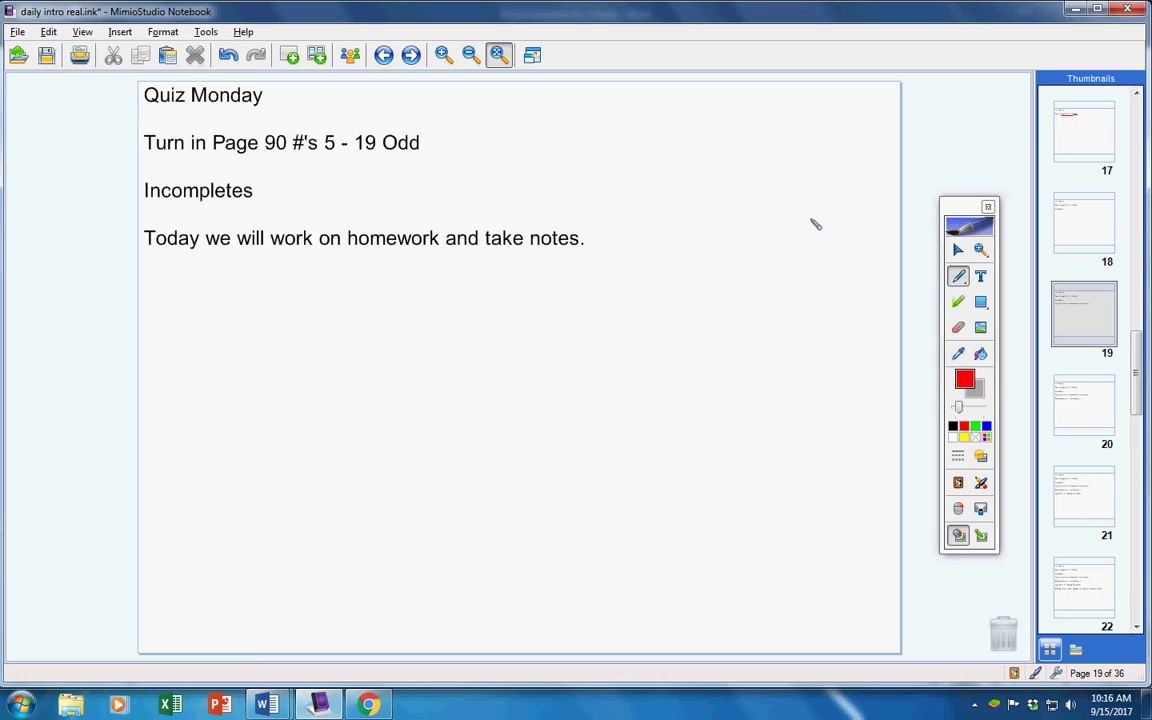
pyautogui.press('pagedown')
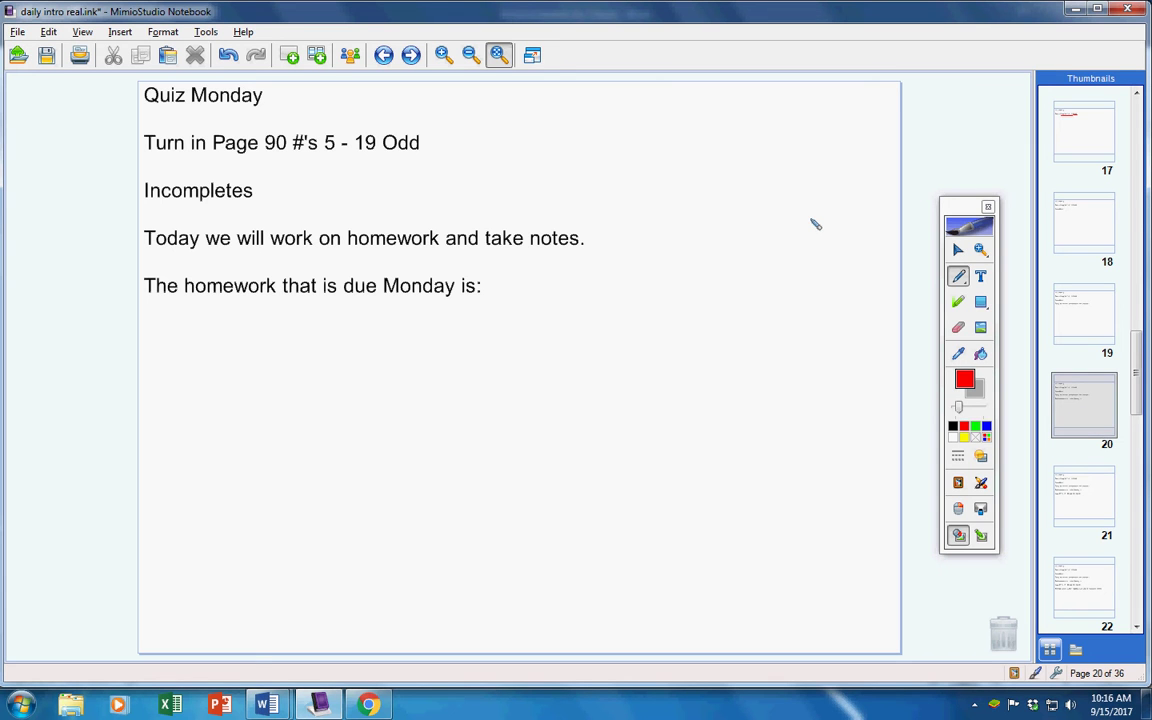
pyautogui.press('pagedown')
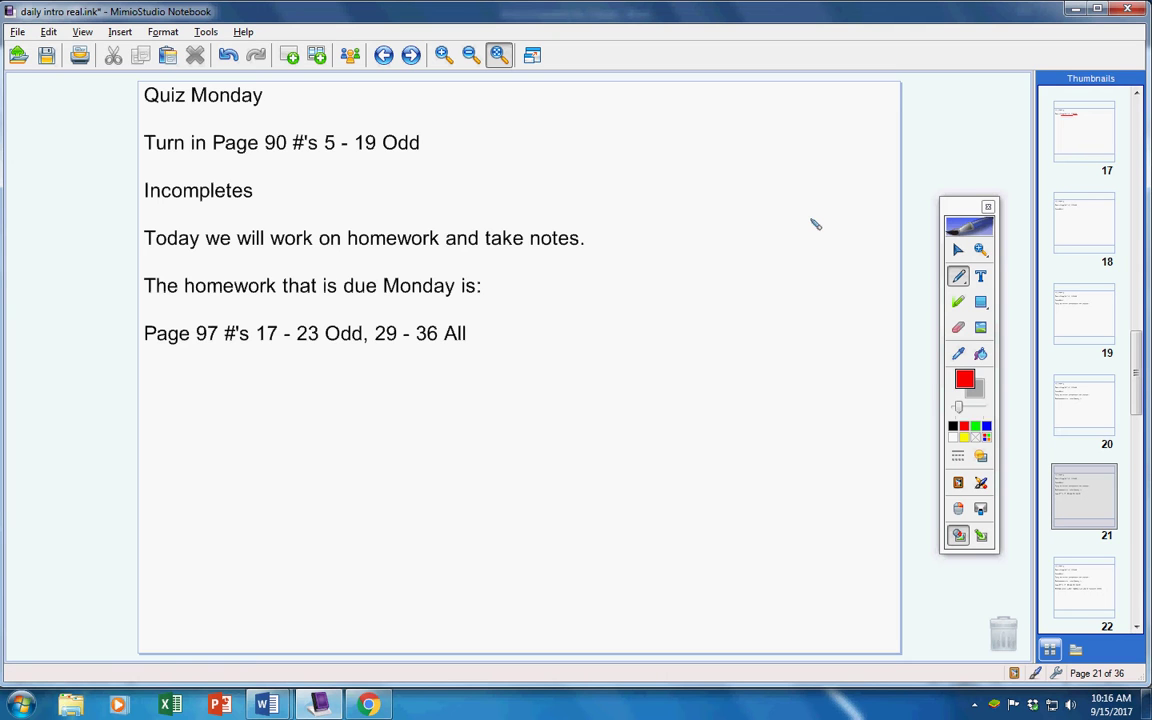
pyautogui.press('pagedown')
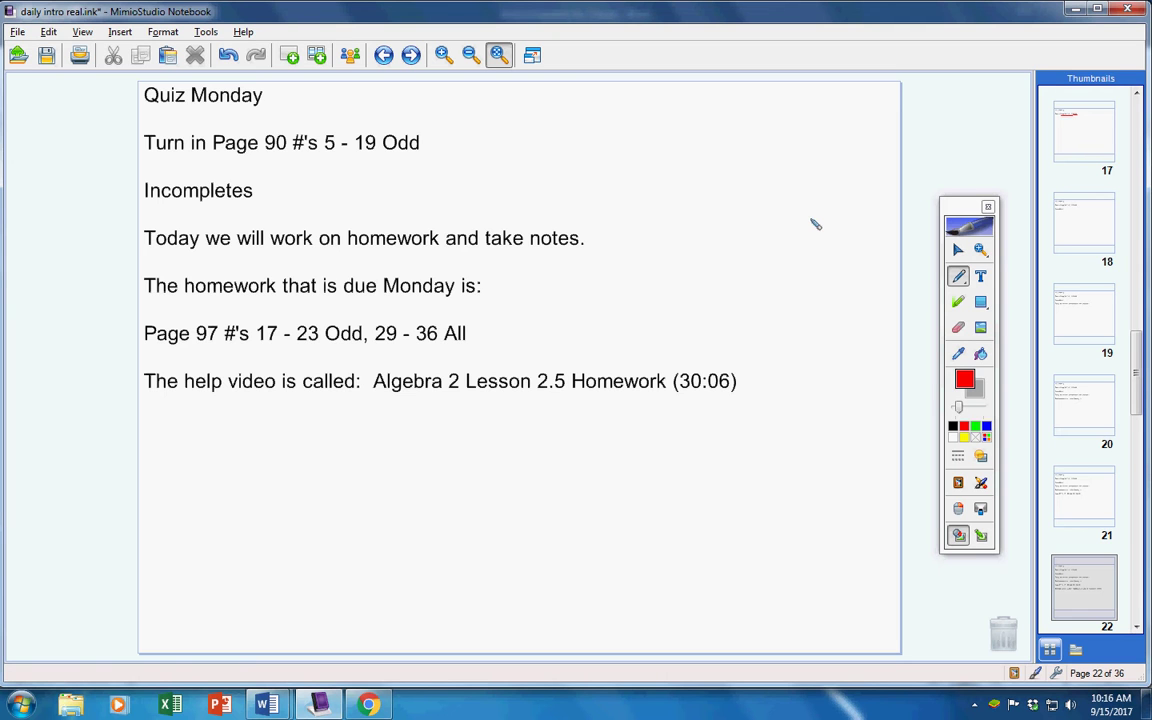
pyautogui.press('pagedown')
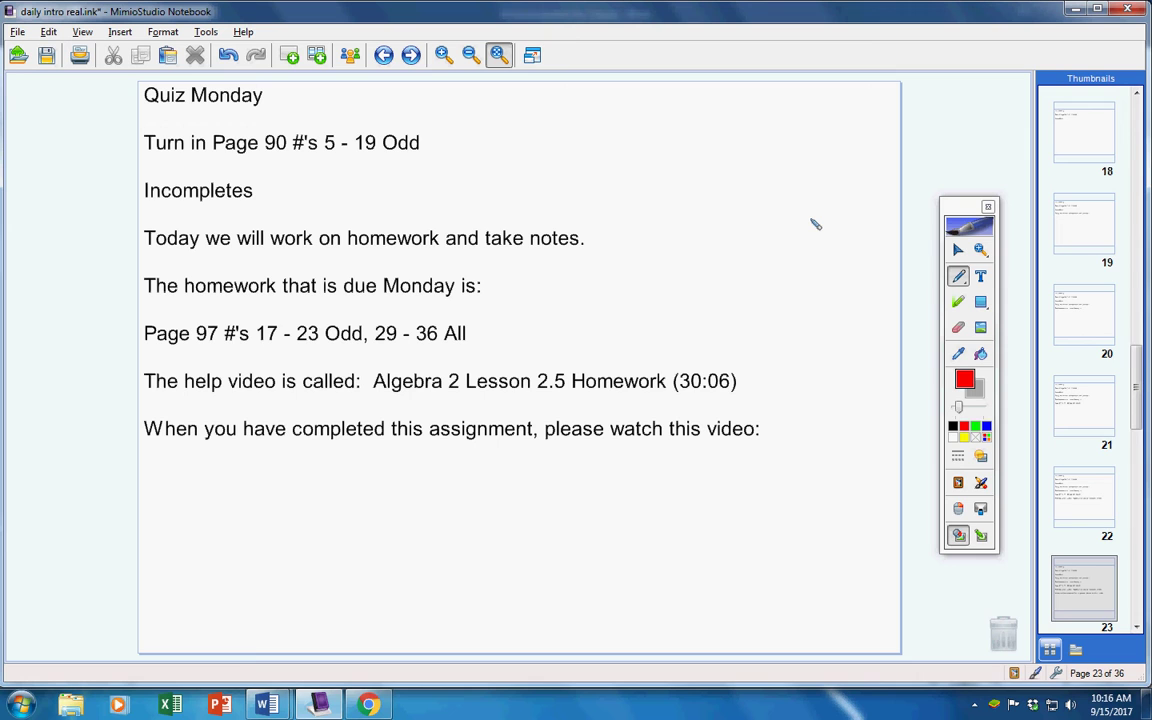
pyautogui.press('pagedown')
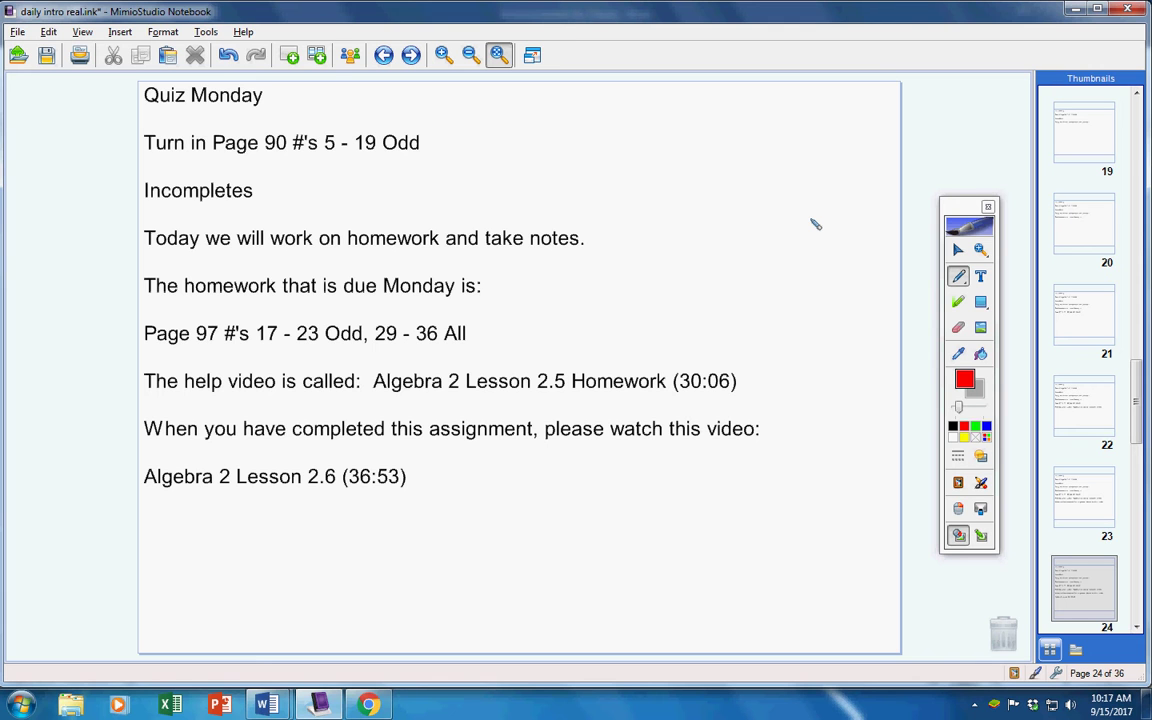
pyautogui.press('pagedown')
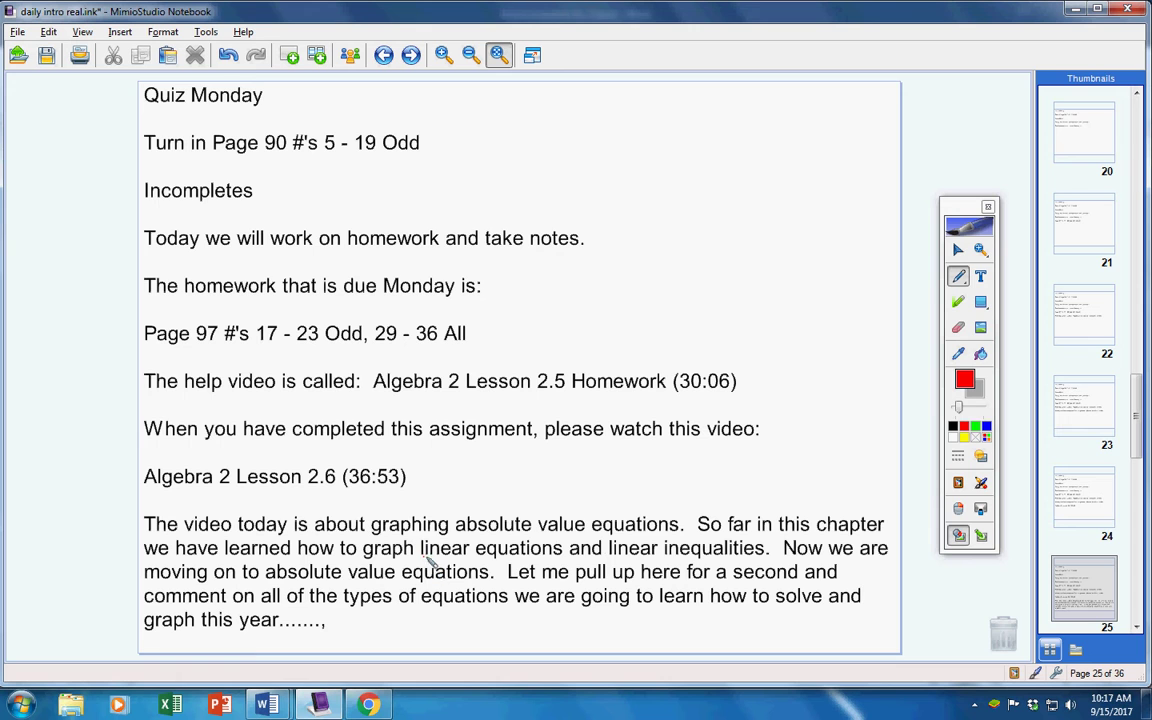
pyautogui.moveTo(421, 557); pyautogui.dragTo(765, 557)
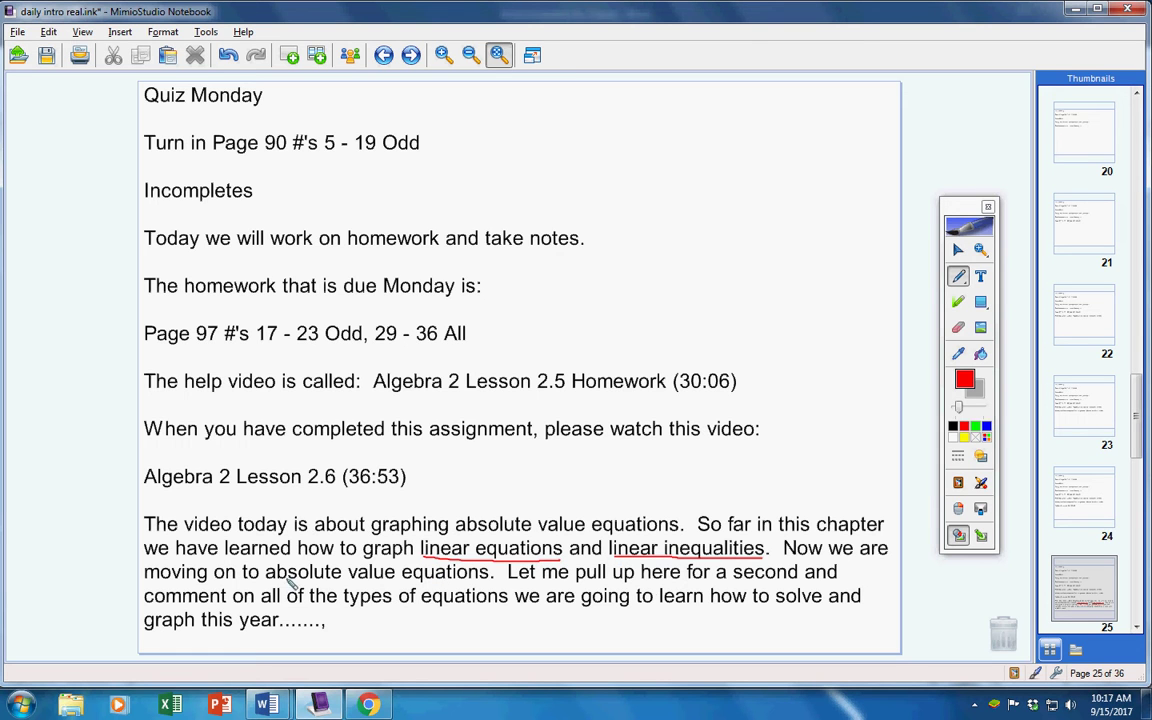
pyautogui.moveTo(266, 581); pyautogui.dragTo(490, 581)
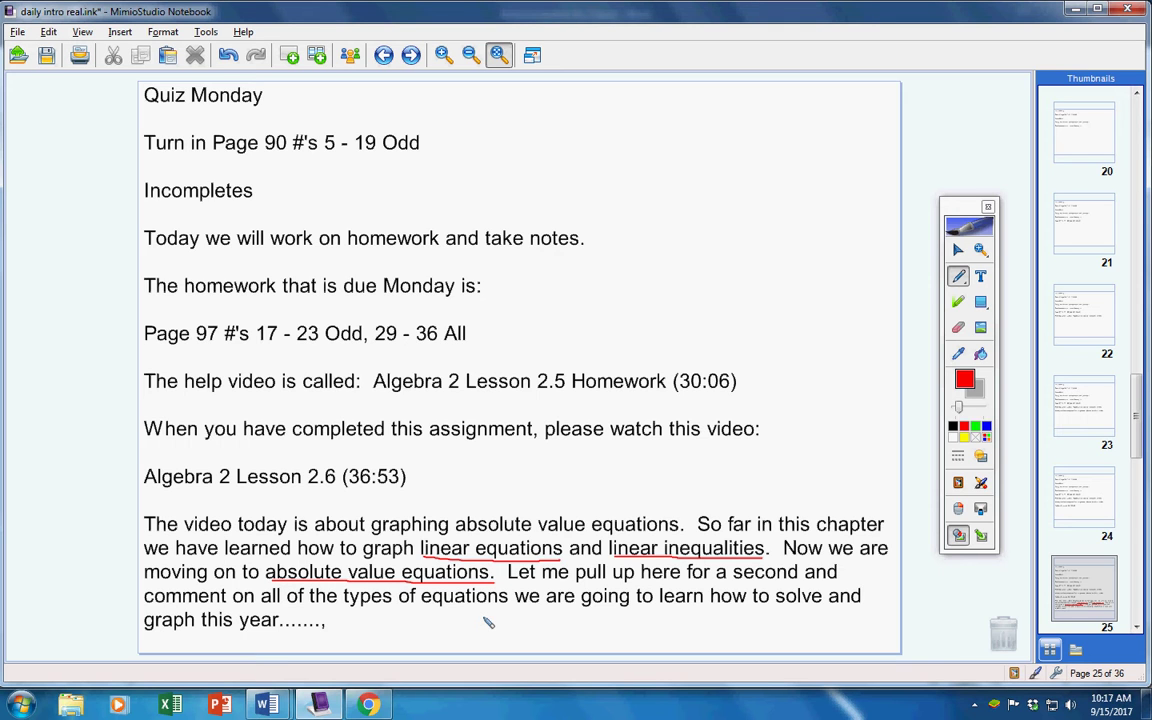
pyautogui.click(981, 482)
pyautogui.click(1010, 632)
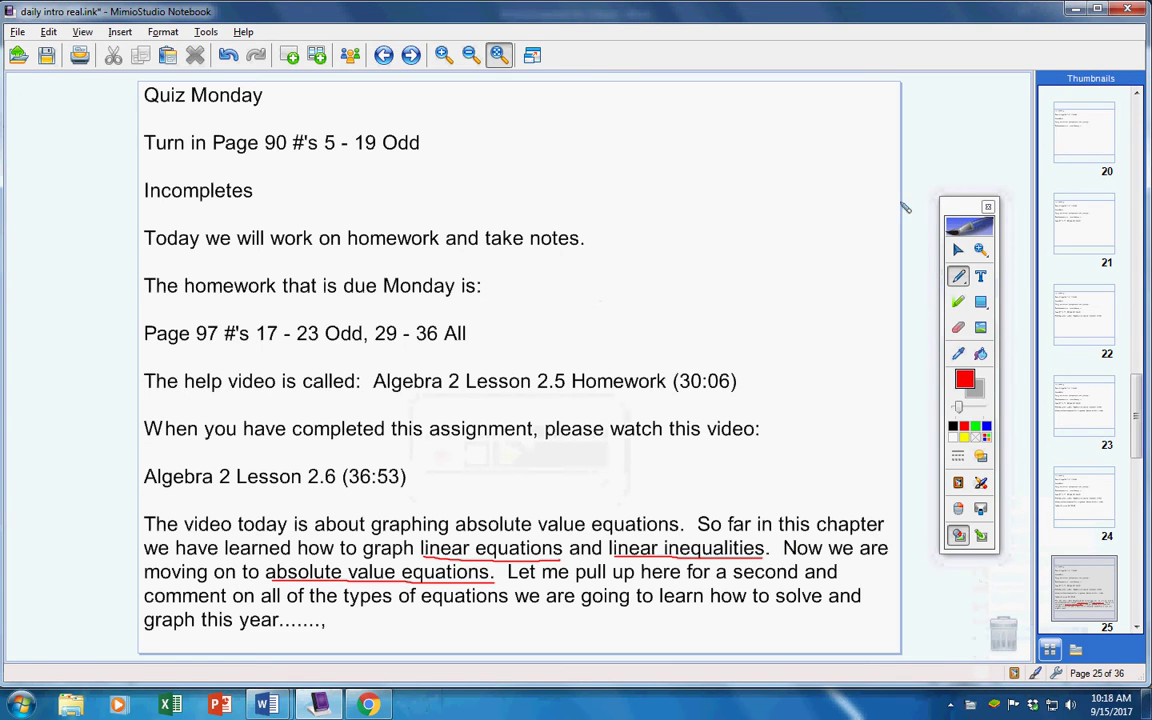
pyautogui.moveTo(942, 215); pyautogui.dragTo(940, 205)
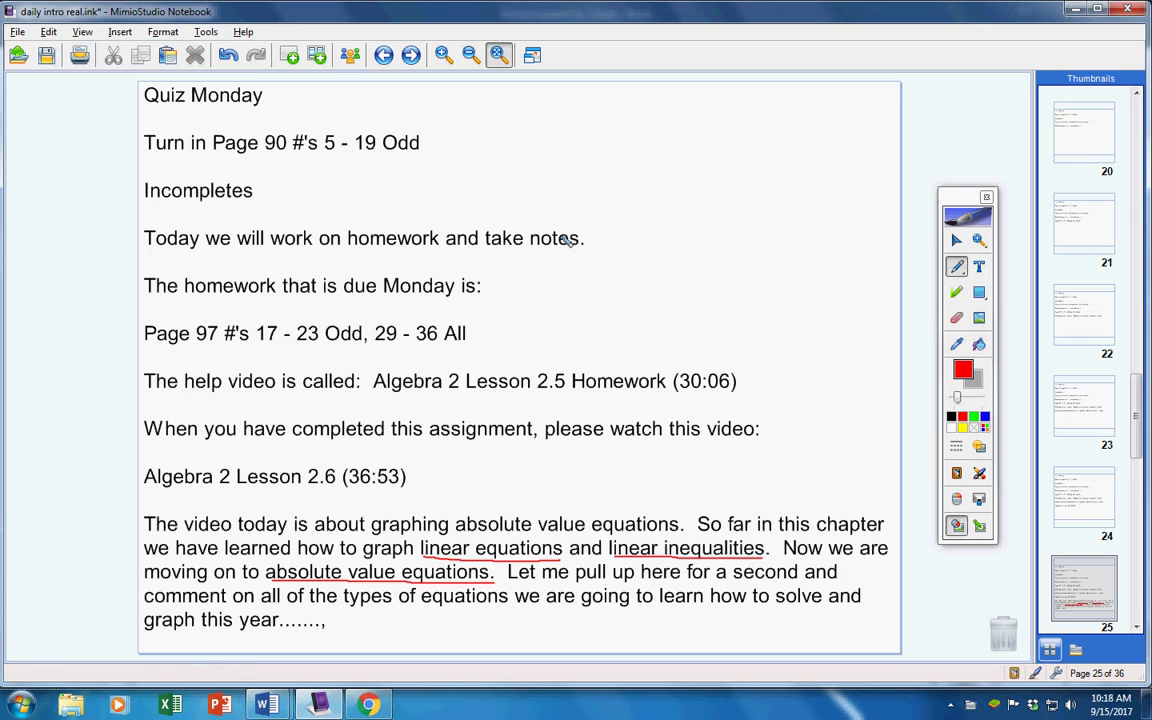
# Handwrite red 'Type' and 'steps' beside take notes, and 'Section' beside Incompletes.
pyautogui.moveTo(648, 212)
pyautogui.mouseDown()
pyautogui.moveTo(648, 258)
pyautogui.moveTo(683, 209)
pyautogui.moveTo(685, 278)
pyautogui.moveTo(708, 225)
pyautogui.mouseUp()
pyautogui.moveTo(708, 224)
pyautogui.mouseDown()
pyautogui.moveTo(708, 242)
pyautogui.moveTo(765, 231)
pyautogui.moveTo(766, 258)
pyautogui.mouseUp()
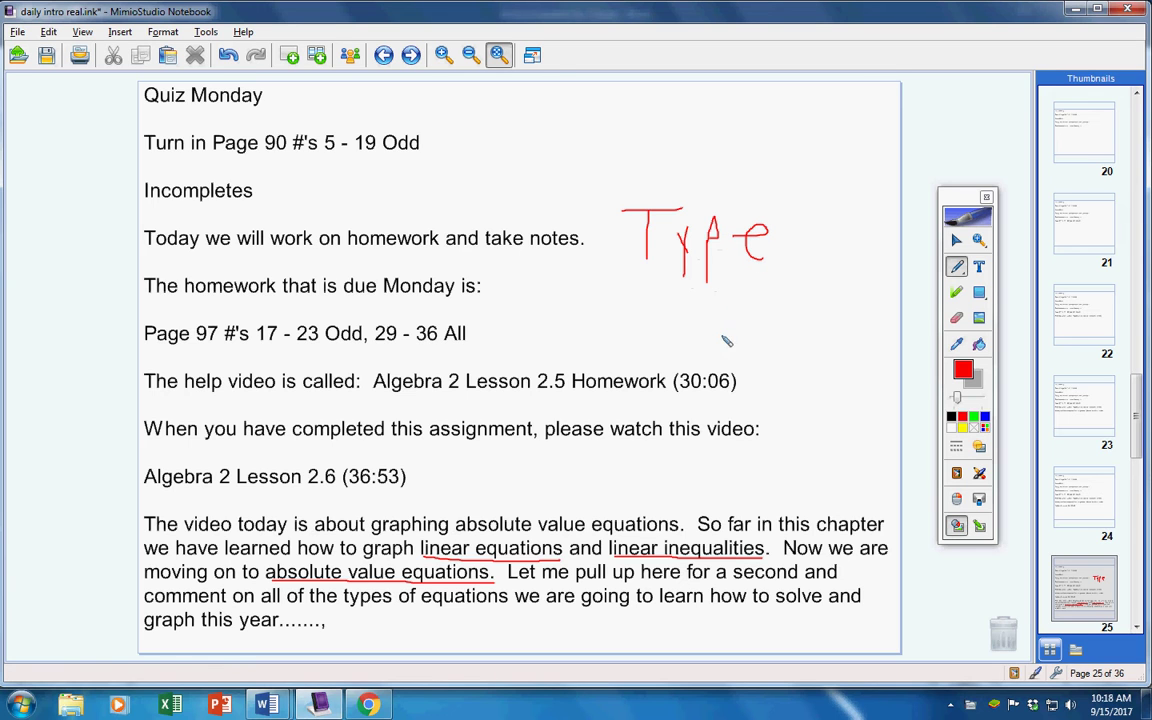
pyautogui.moveTo(716, 325); pyautogui.dragTo(689, 358)
pyautogui.moveTo(755, 312)
pyautogui.mouseDown()
pyautogui.moveTo(746, 338)
pyautogui.moveTo(758, 324)
pyautogui.moveTo(791, 333)
pyautogui.moveTo(806, 376)
pyautogui.mouseUp()
pyautogui.click(808, 342)
pyautogui.moveTo(808, 316)
pyautogui.mouseDown()
pyautogui.moveTo(810, 345)
pyautogui.moveTo(822, 345)
pyautogui.mouseUp()
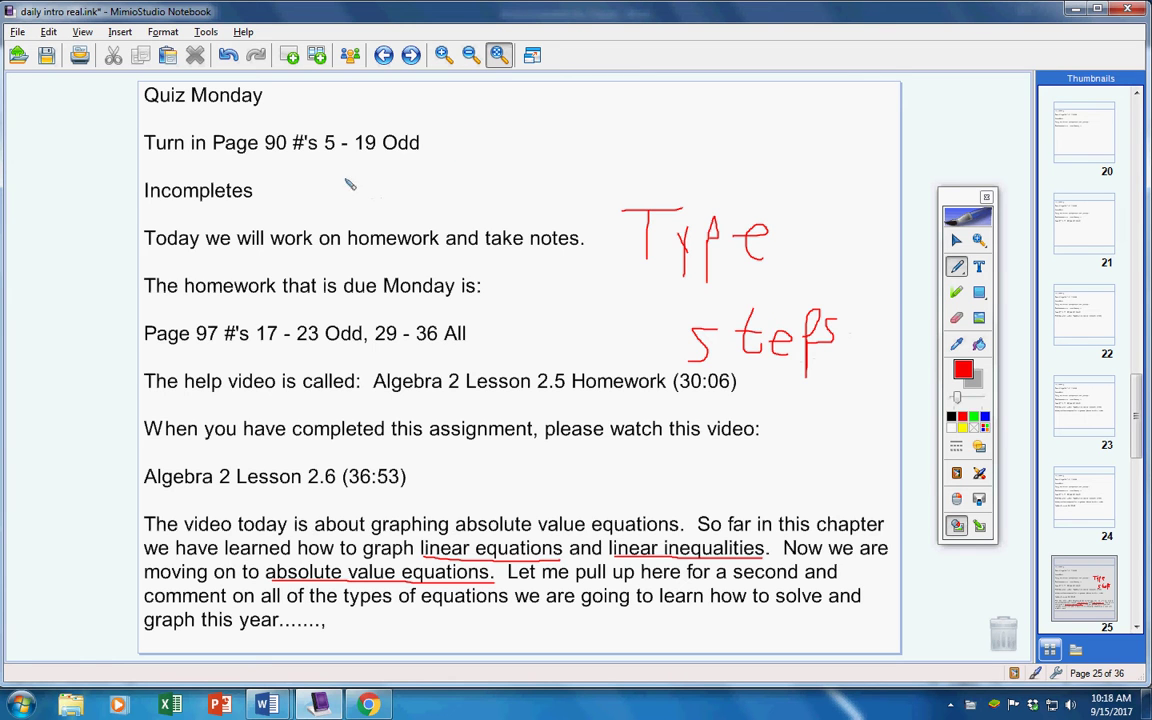
pyautogui.moveTo(316, 168)
pyautogui.mouseDown()
pyautogui.moveTo(307, 193)
pyautogui.moveTo(348, 183)
pyautogui.moveTo(330, 176)
pyautogui.moveTo(348, 194)
pyautogui.moveTo(386, 194)
pyautogui.moveTo(396, 172)
pyautogui.moveTo(405, 194)
pyautogui.moveTo(422, 178)
pyautogui.moveTo(457, 193)
pyautogui.mouseUp()
pyautogui.click(406, 163)
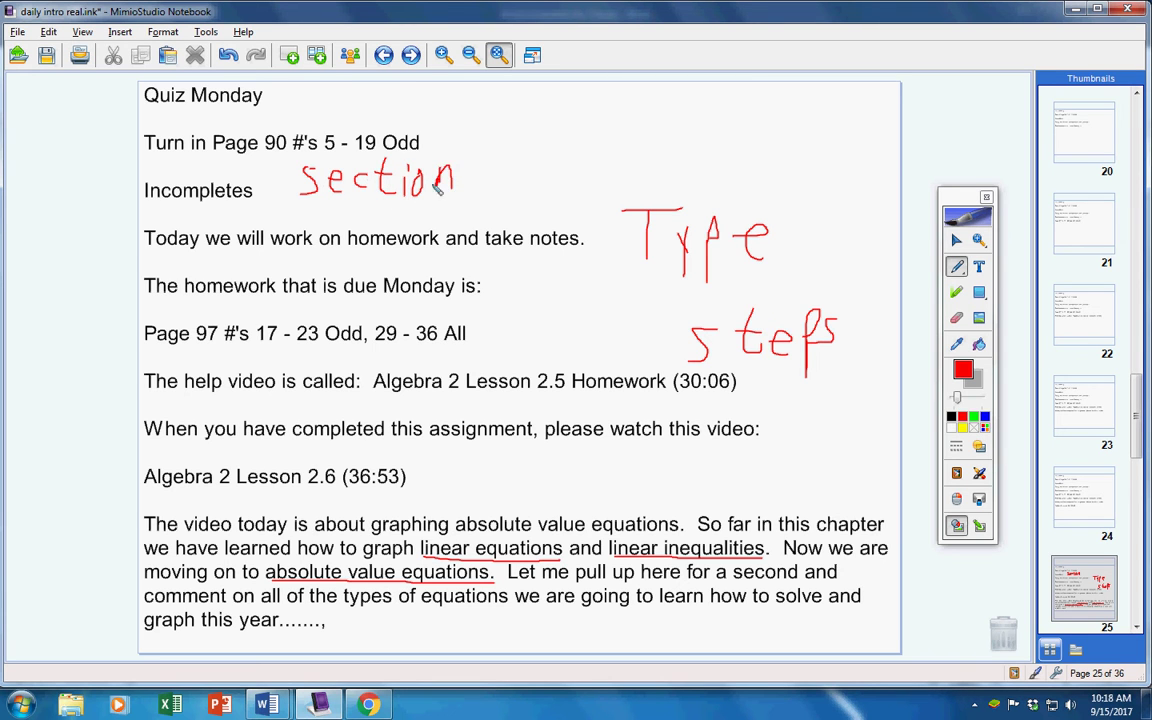
# Add a blank page after page 25 and start writing 'Type' at its top left.
pyautogui.click(290, 55)
pyautogui.moveTo(188, 112); pyautogui.dragTo(218, 112)
pyautogui.moveTo(204, 112)
pyautogui.mouseDown()
pyautogui.moveTo(204, 135)
pyautogui.moveTo(244, 133)
pyautogui.moveTo(243, 152)
pyautogui.mouseUp()
pyautogui.moveTo(258, 118)
pyautogui.mouseDown()
pyautogui.moveTo(258, 142)
pyautogui.moveTo(288, 156)
pyautogui.moveTo(348, 119)
pyautogui.moveTo(372, 147)
pyautogui.moveTo(427, 152)
pyautogui.mouseUp()
# Write 'Type: Name', an 'Expl' label with a blank line, 'steps', and a tall brace.
pyautogui.click(308, 143)
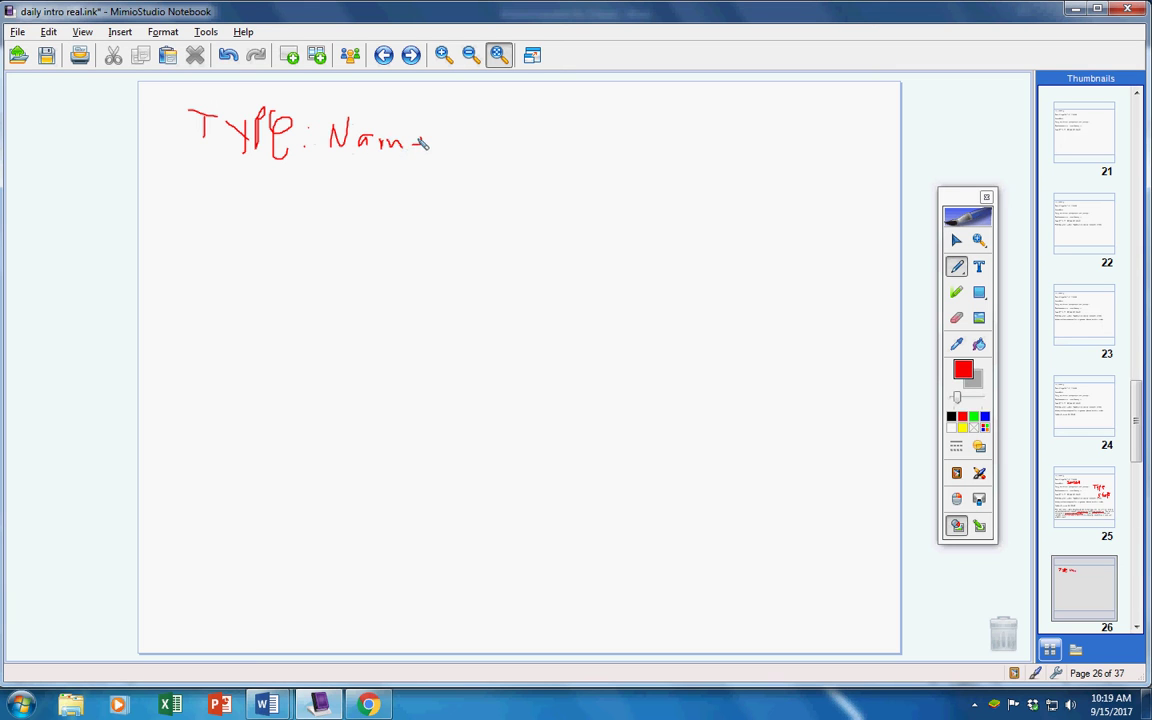
pyautogui.moveTo(189, 189)
pyautogui.mouseDown()
pyautogui.moveTo(195, 212)
pyautogui.moveTo(206, 195)
pyautogui.moveTo(270, 216)
pyautogui.moveTo(290, 186)
pyautogui.moveTo(304, 216)
pyautogui.moveTo(491, 216)
pyautogui.mouseUp()
pyautogui.click(322, 190)
pyautogui.moveTo(237, 277)
pyautogui.mouseDown()
pyautogui.moveTo(216, 305)
pyautogui.moveTo(275, 287)
pyautogui.moveTo(346, 313)
pyautogui.mouseUp()
pyautogui.click(249, 289)
pyautogui.moveTo(246, 372)
pyautogui.mouseDown()
pyautogui.moveTo(228, 478)
pyautogui.moveTo(251, 557)
pyautogui.mouseUp()
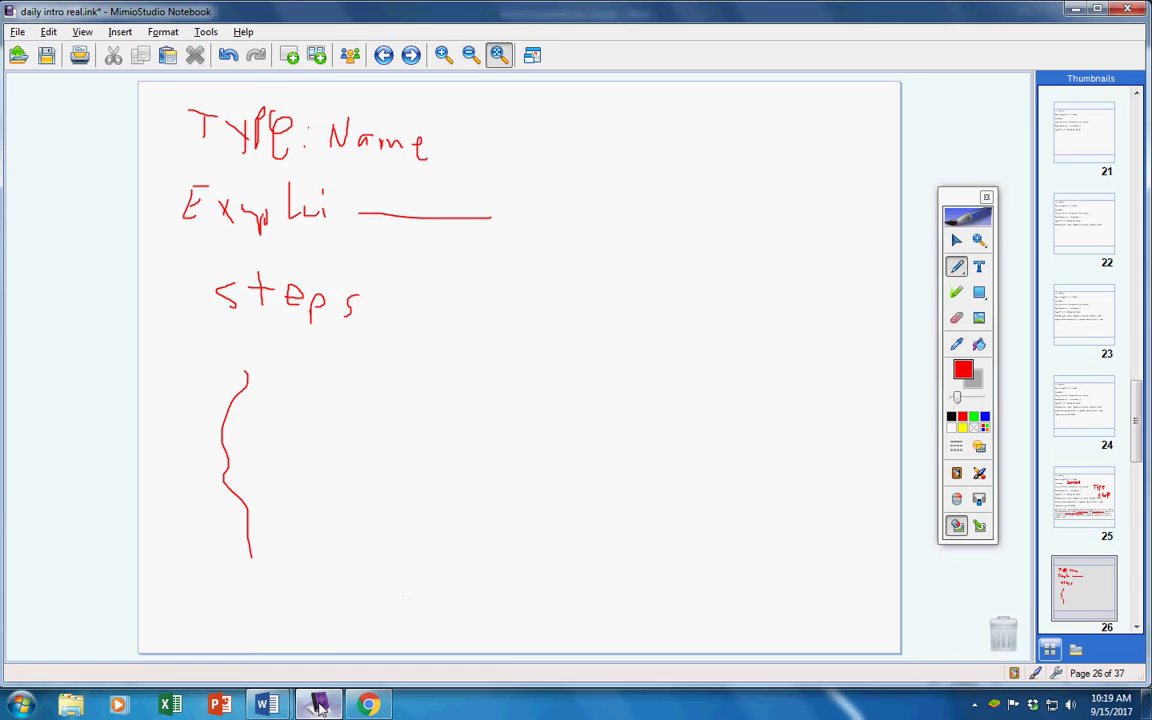
# Glance at the announcements and Algebra 1 Quiz #6 Word documents, then return to the notebook.
pyautogui.click(266, 705)
pyautogui.moveTo(266, 705)
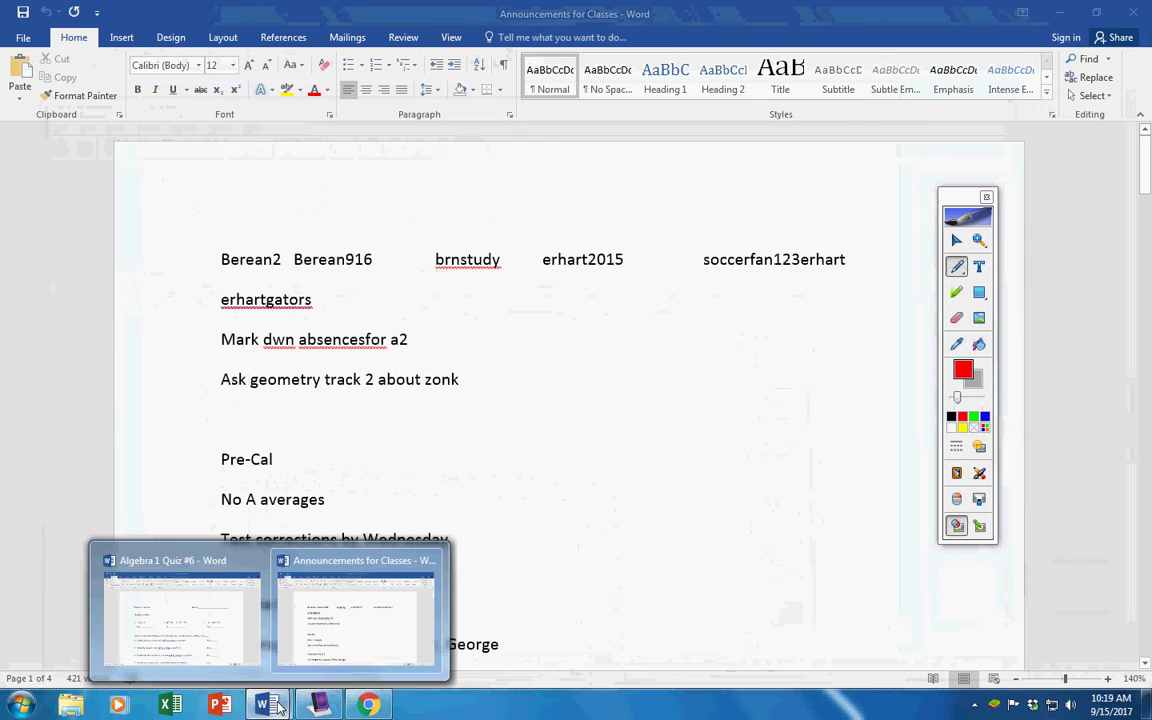
pyautogui.click(212, 623)
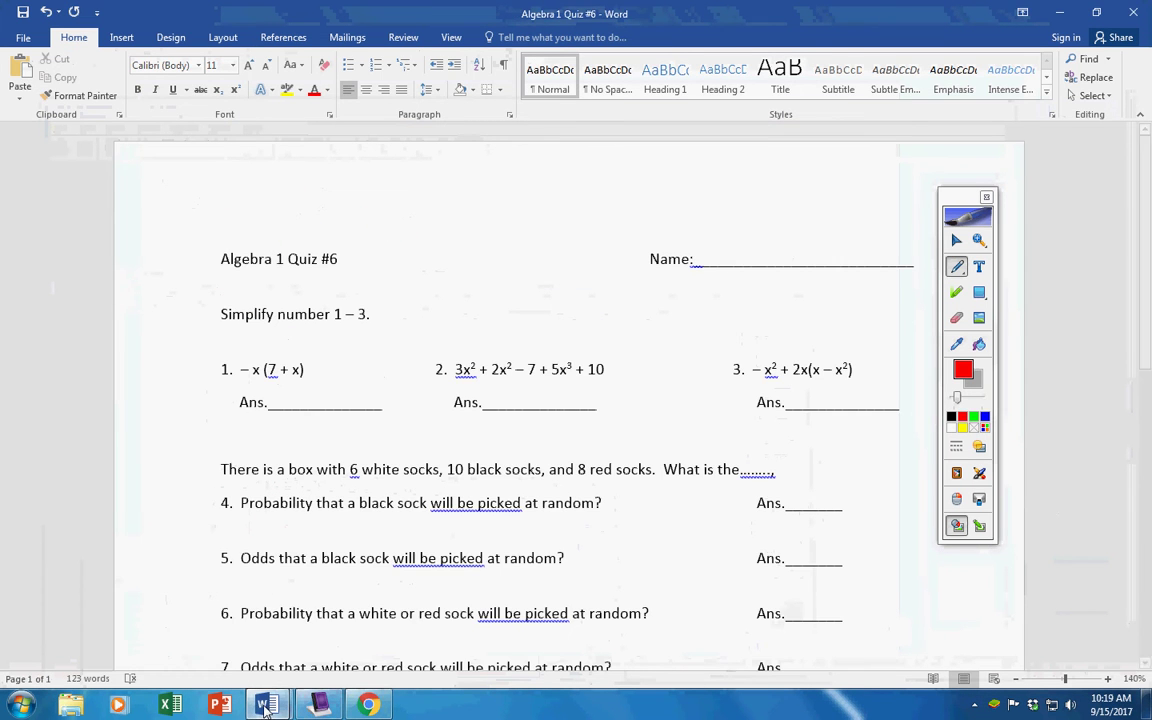
pyautogui.click(316, 703)
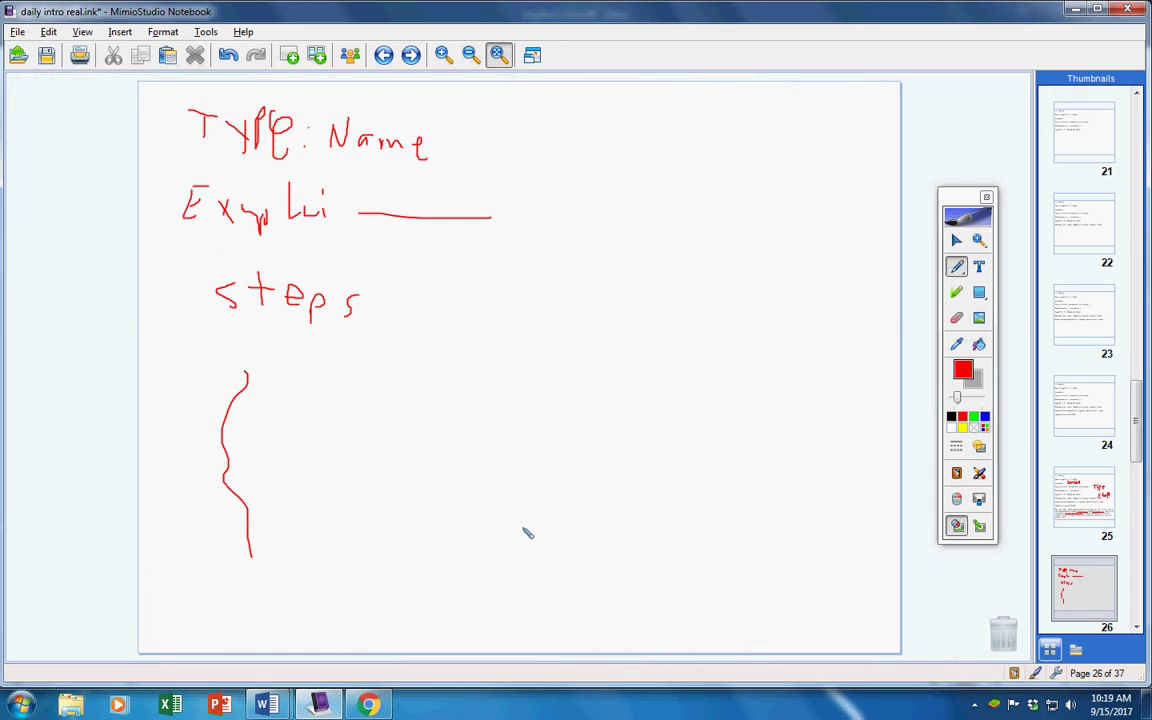
# On page 27, handwrite 'Test 2016' and 'Test 2017' in red.
pyautogui.press('pagedown')
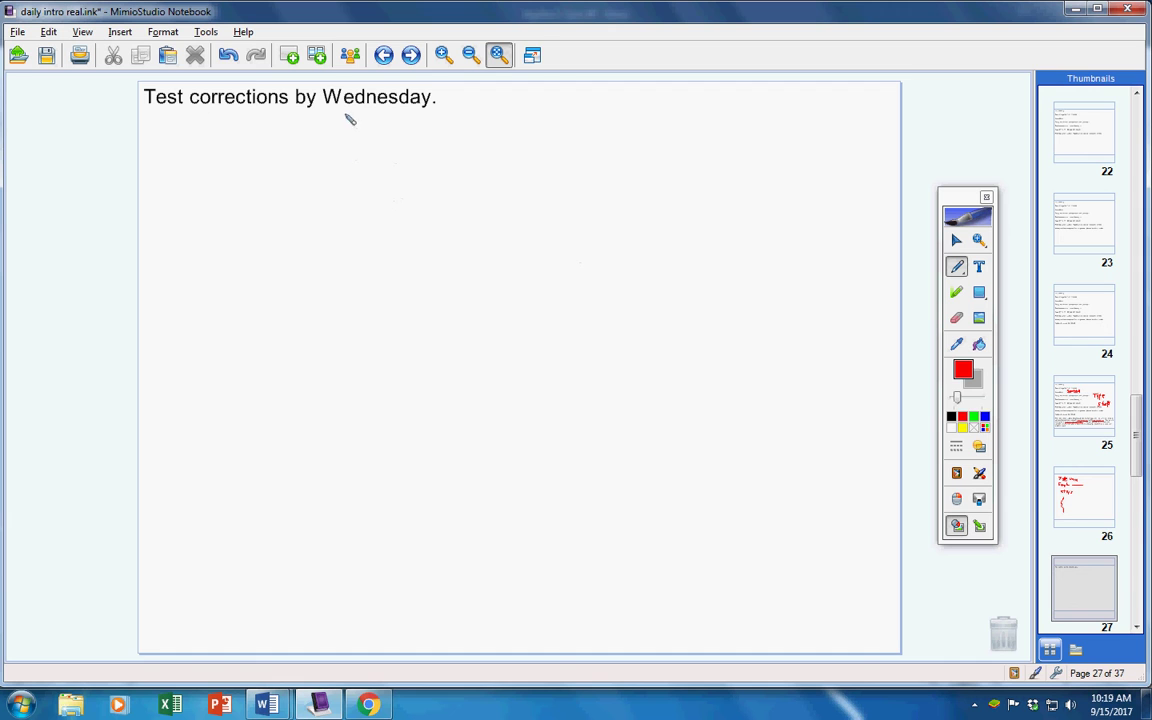
pyautogui.moveTo(354, 158)
pyautogui.mouseDown()
pyautogui.moveTo(355, 183)
pyautogui.moveTo(367, 156)
pyautogui.moveTo(391, 180)
pyautogui.moveTo(432, 182)
pyautogui.moveTo(439, 157)
pyautogui.moveTo(503, 180)
pyautogui.moveTo(514, 158)
pyautogui.moveTo(538, 178)
pyautogui.moveTo(558, 170)
pyautogui.mouseUp()
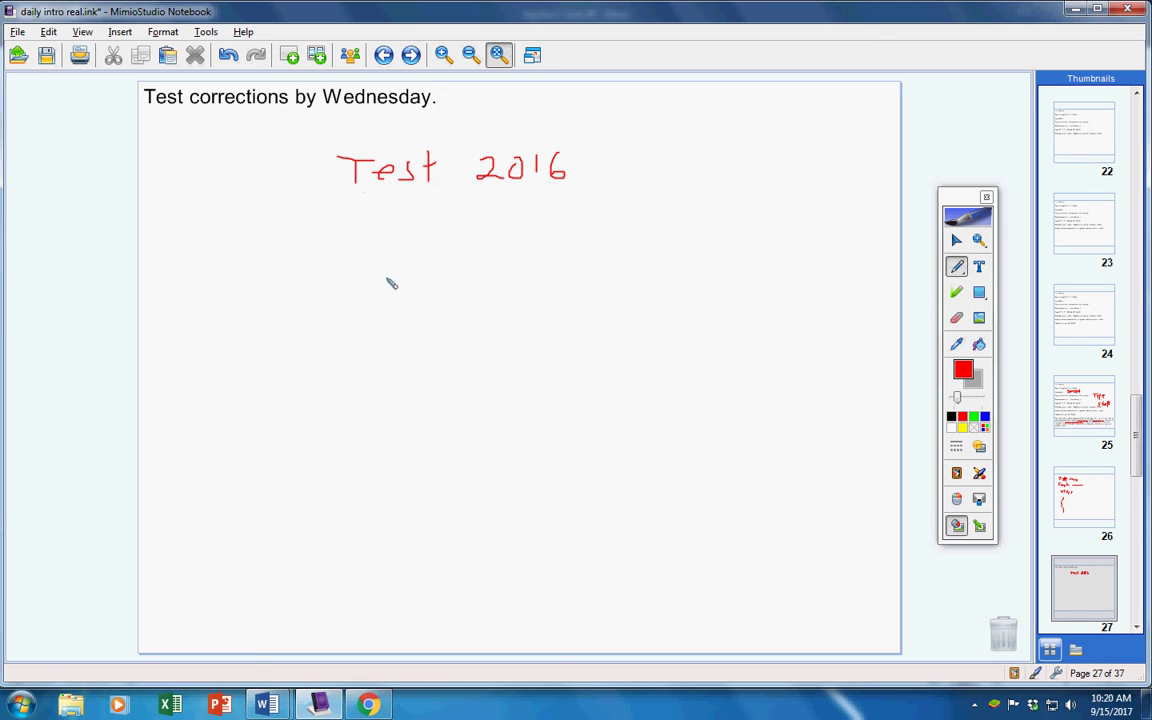
pyautogui.moveTo(357, 233); pyautogui.dragTo(357, 262)
pyautogui.moveTo(345, 232)
pyautogui.mouseDown()
pyautogui.moveTo(368, 231)
pyautogui.moveTo(391, 258)
pyautogui.moveTo(380, 257)
pyautogui.mouseUp()
pyautogui.moveTo(437, 228)
pyautogui.mouseDown()
pyautogui.moveTo(438, 258)
pyautogui.moveTo(447, 237)
pyautogui.moveTo(514, 256)
pyautogui.moveTo(531, 237)
pyautogui.moveTo(549, 258)
pyautogui.moveTo(578, 260)
pyautogui.mouseUp()
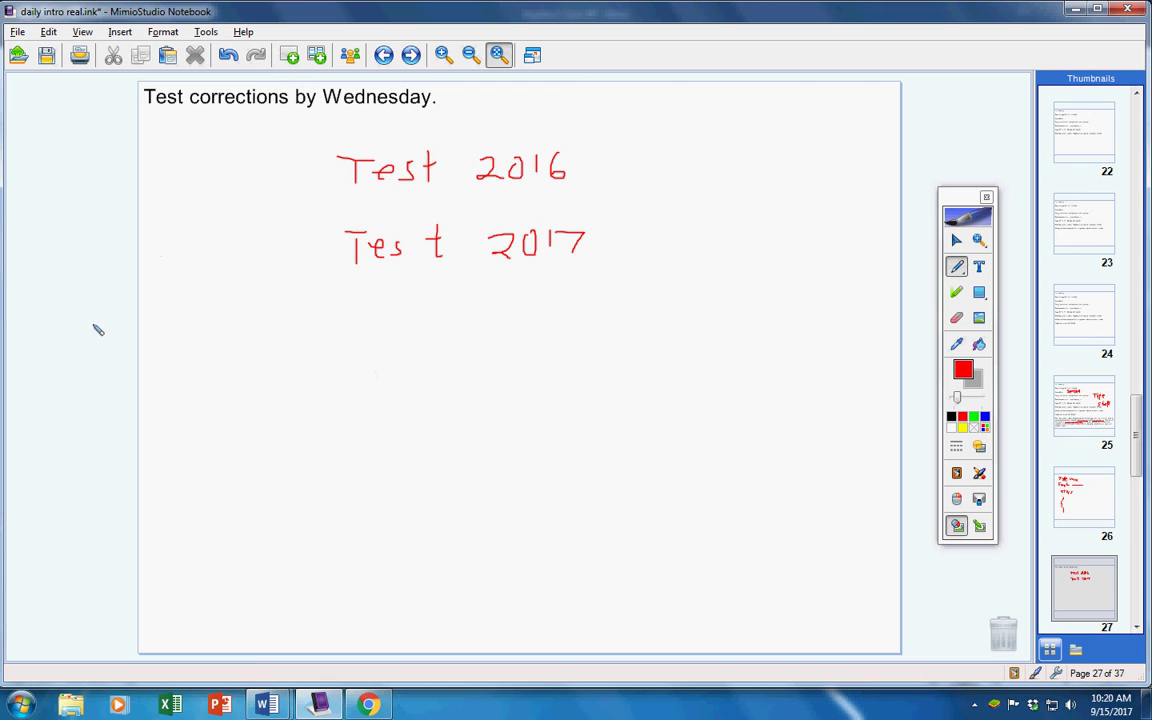
# Clear all the red ink from page 27 with the Eraser.
pyautogui.click(1093, 599)
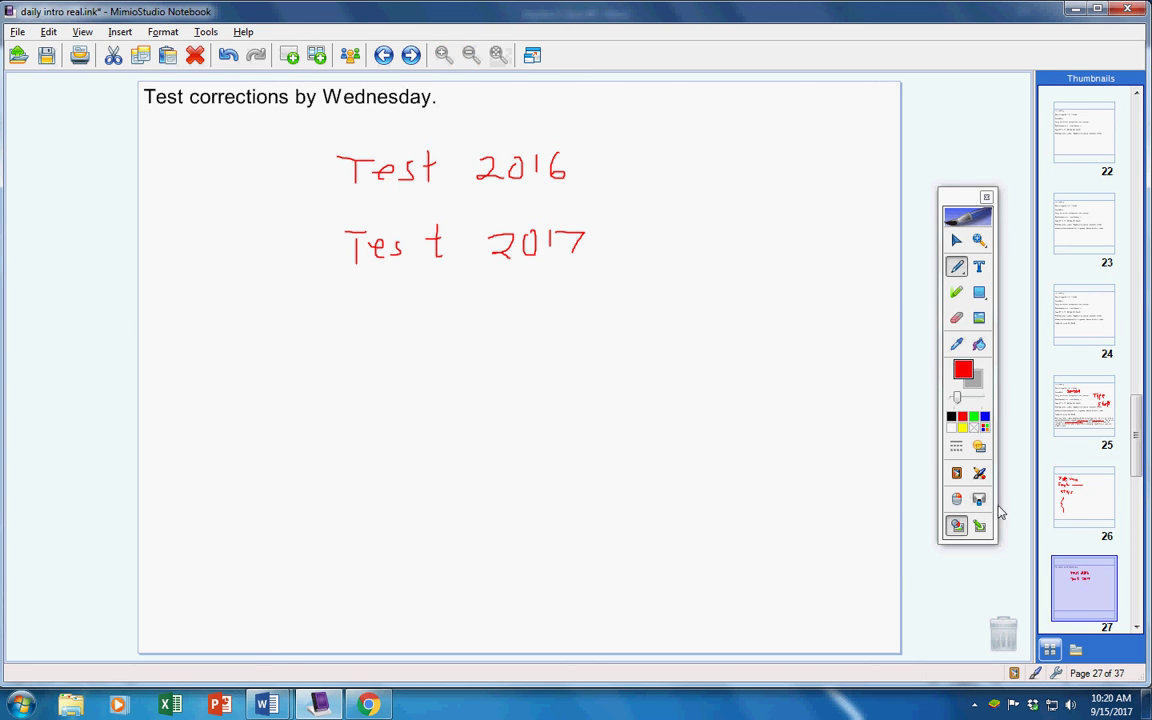
pyautogui.doubleClick(956, 318)
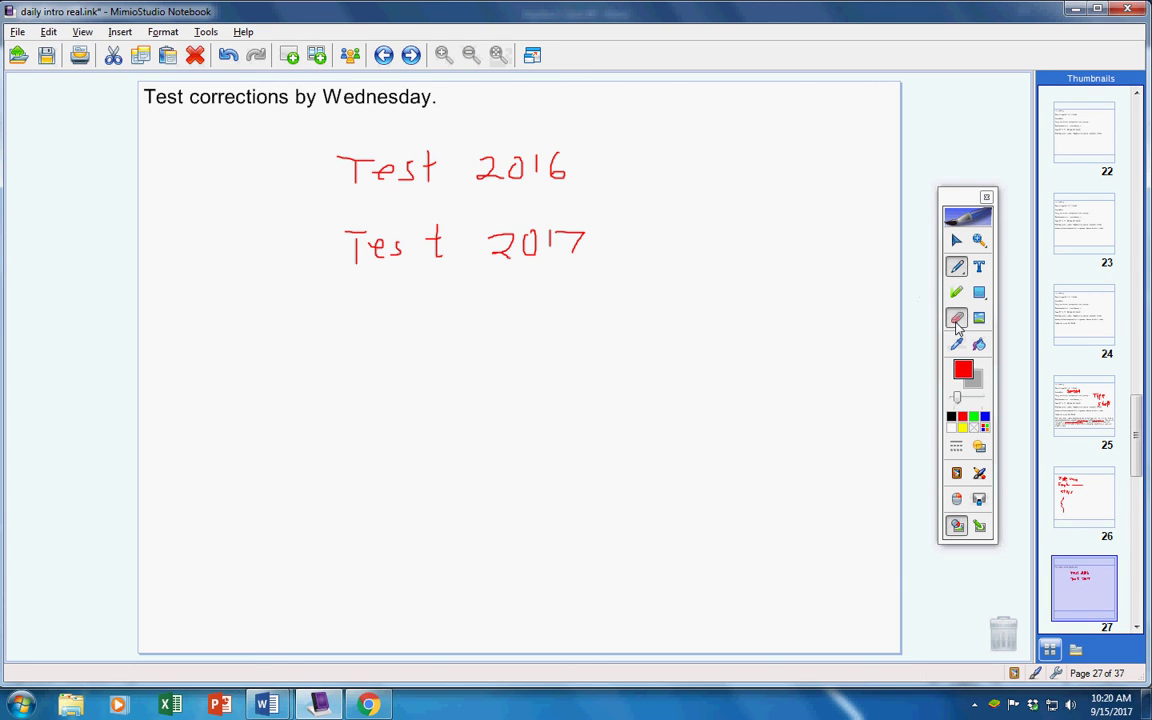
pyautogui.click(1095, 598)
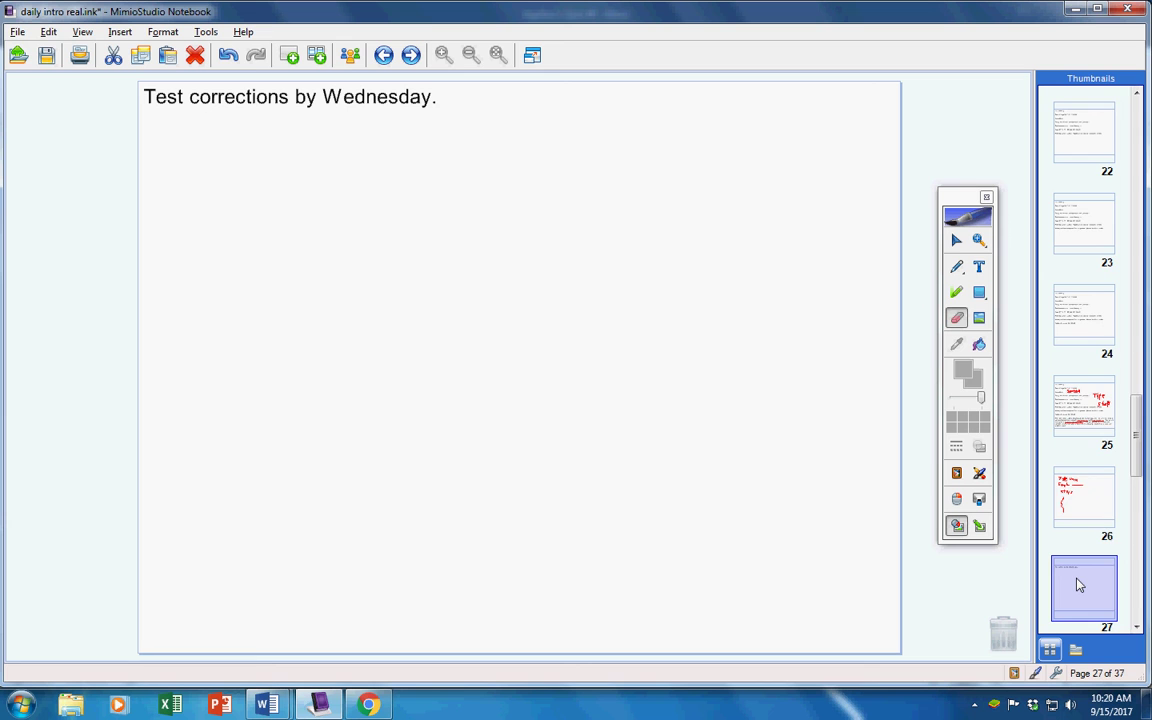
# On the quiz stats page 28, write the red quiz counts '1 5 10'.
pyautogui.press('pagedown')
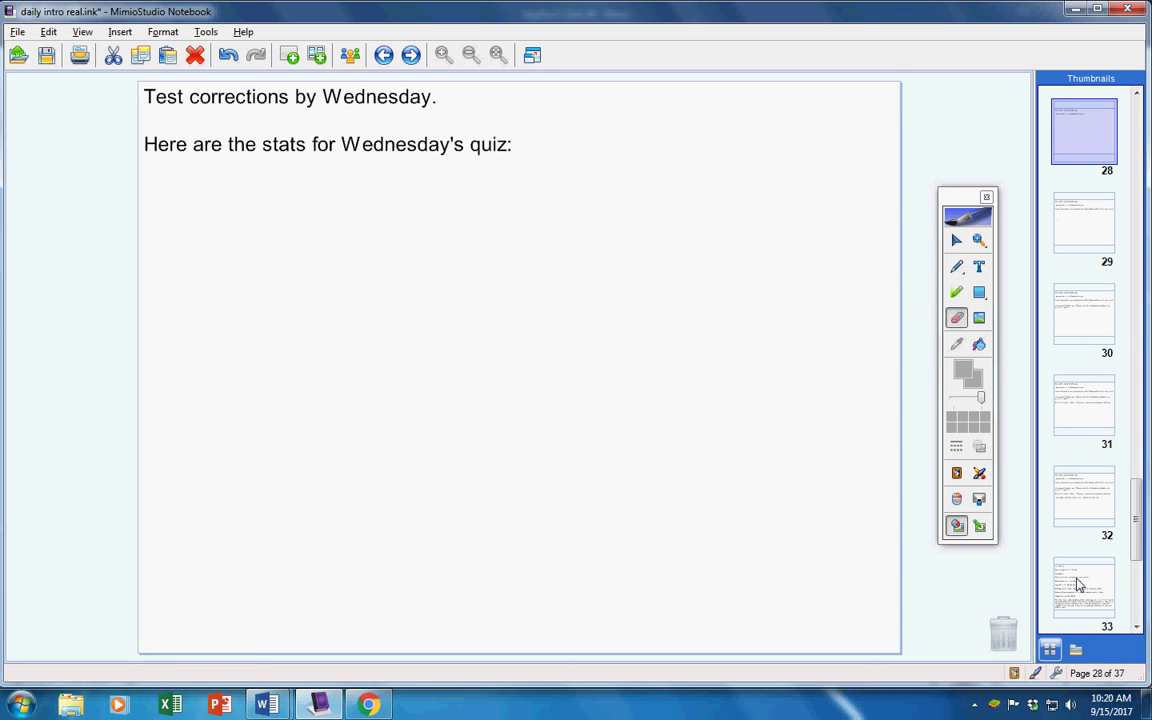
pyautogui.click(956, 266)
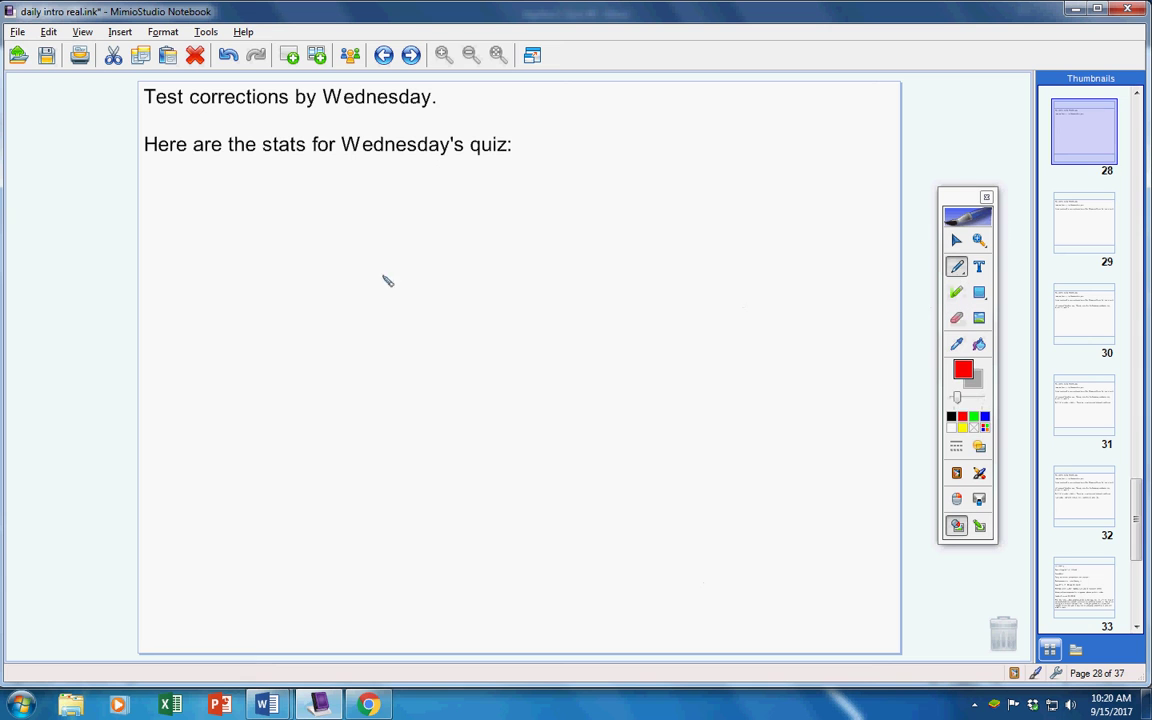
pyautogui.moveTo(382, 276); pyautogui.dragTo(378, 308)
pyautogui.moveTo(437, 276)
pyautogui.mouseDown()
pyautogui.moveTo(453, 300)
pyautogui.moveTo(430, 303)
pyautogui.mouseUp()
pyautogui.moveTo(437, 277)
pyautogui.mouseDown()
pyautogui.moveTo(484, 273)
pyautogui.moveTo(542, 303)
pyautogui.moveTo(580, 278)
pyautogui.mouseUp()
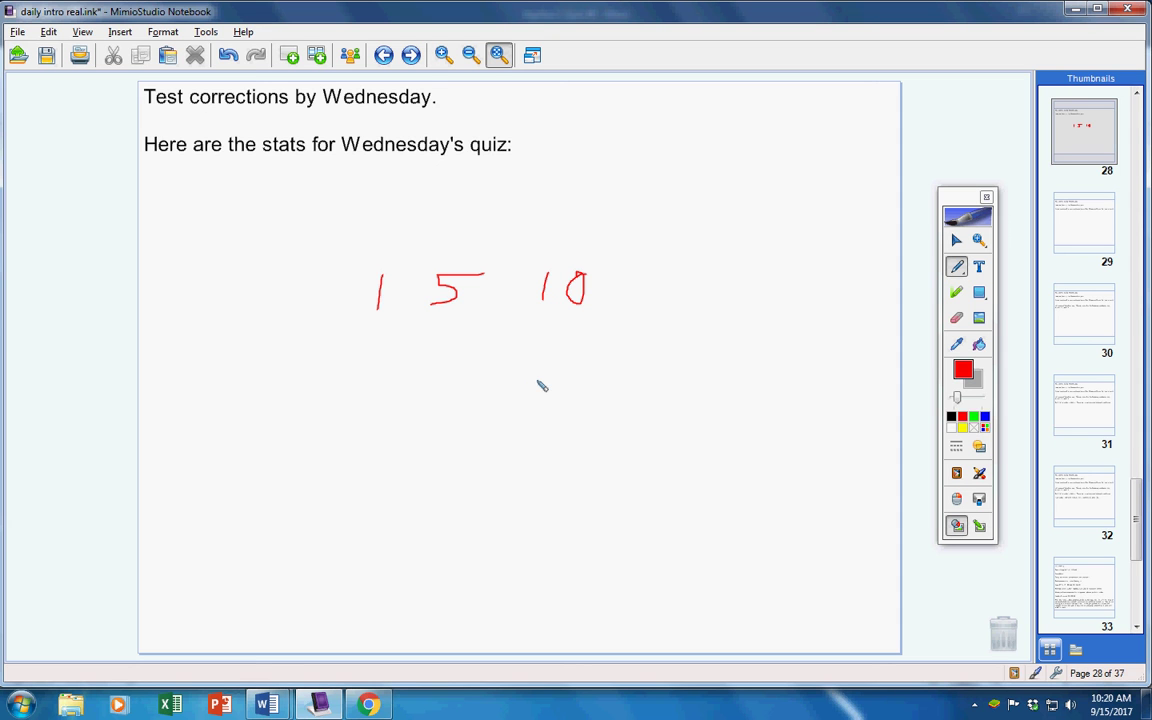
# Write '99's' below the numbers and an underlined '100' beside the quiz line.
pyautogui.moveTo(260, 392); pyautogui.dragTo(264, 455)
pyautogui.moveTo(308, 392)
pyautogui.mouseDown()
pyautogui.moveTo(316, 466)
pyautogui.moveTo(335, 405)
pyautogui.moveTo(356, 453)
pyautogui.mouseUp()
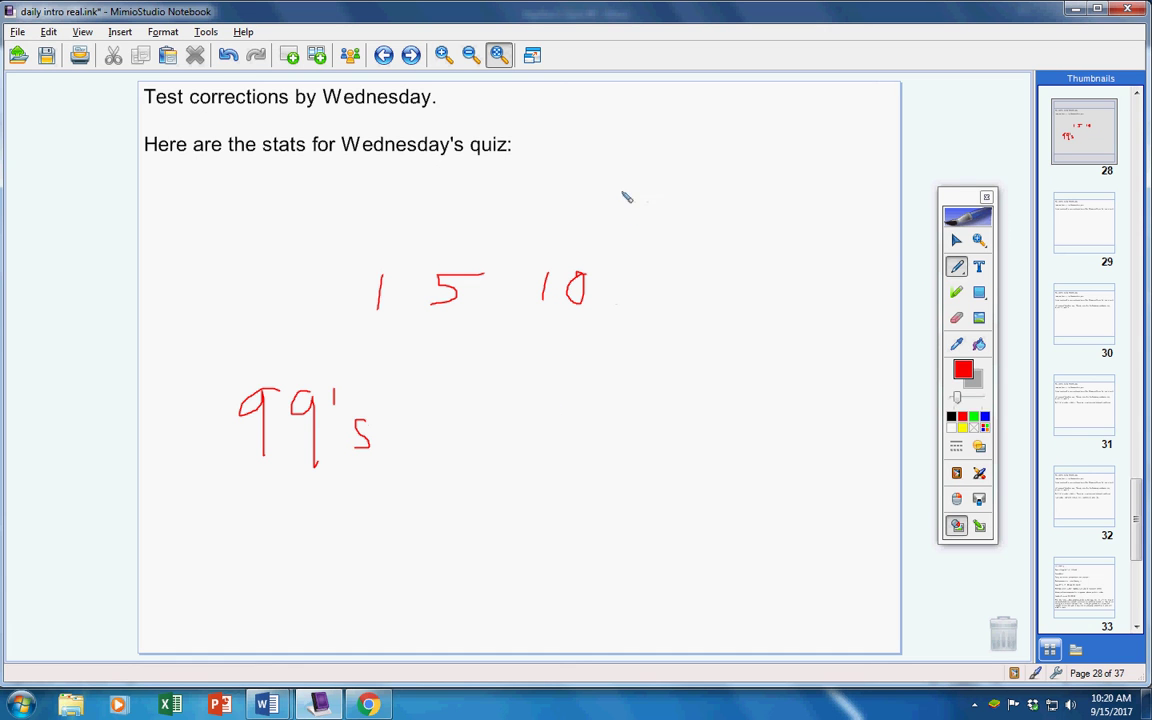
pyautogui.moveTo(590, 137); pyautogui.dragTo(587, 162)
pyautogui.moveTo(645, 121)
pyautogui.mouseDown()
pyautogui.moveTo(726, 150)
pyautogui.moveTo(705, 119)
pyautogui.mouseUp()
pyautogui.moveTo(590, 181); pyautogui.dragTo(716, 179)
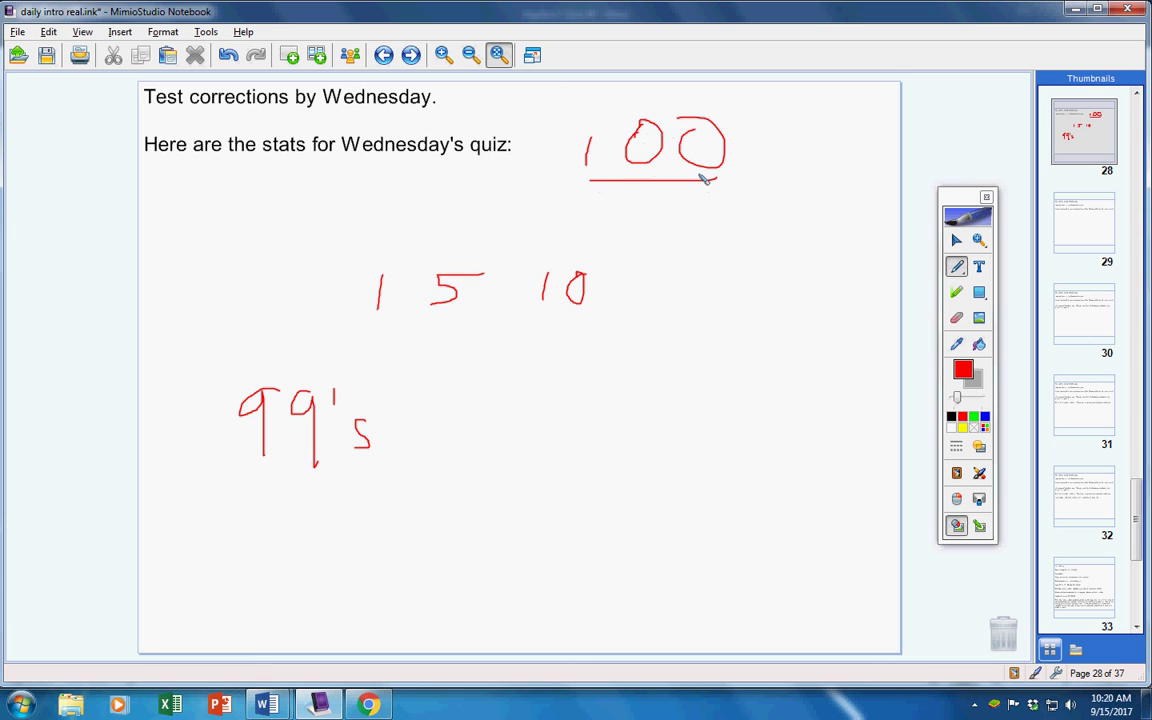
# On page 29, underline 'personal quiz video' in red, erase it, then reselect the pen.
pyautogui.click(410, 56)
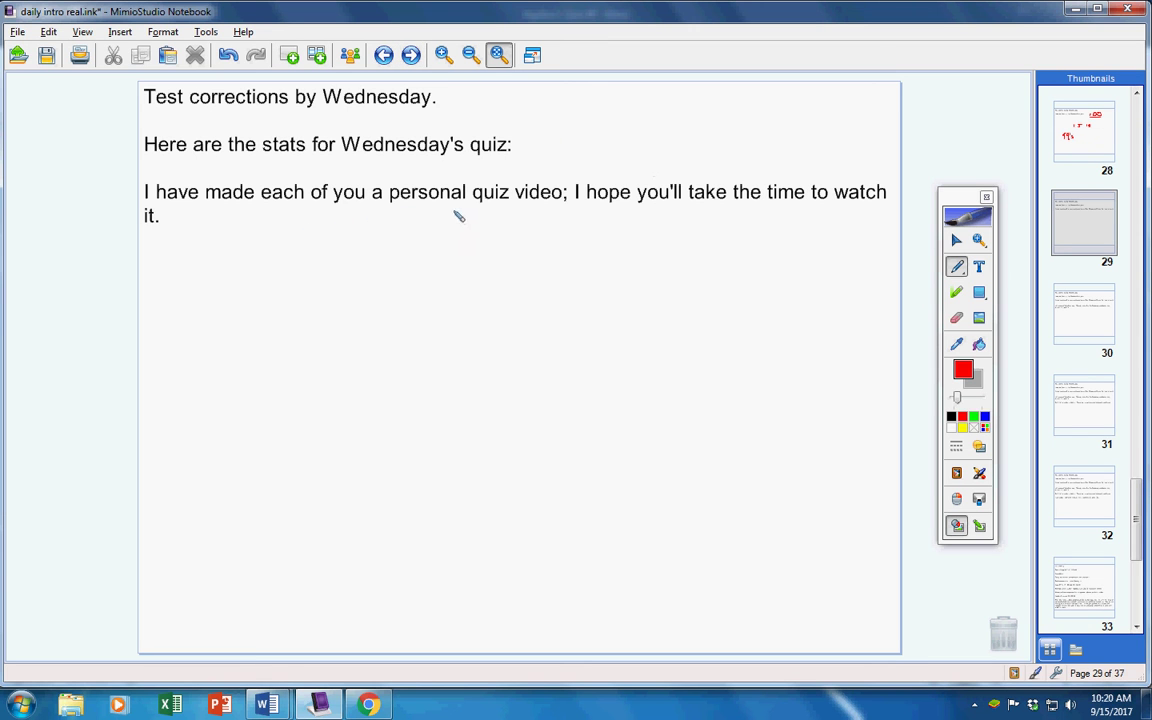
pyautogui.moveTo(392, 204); pyautogui.dragTo(563, 204)
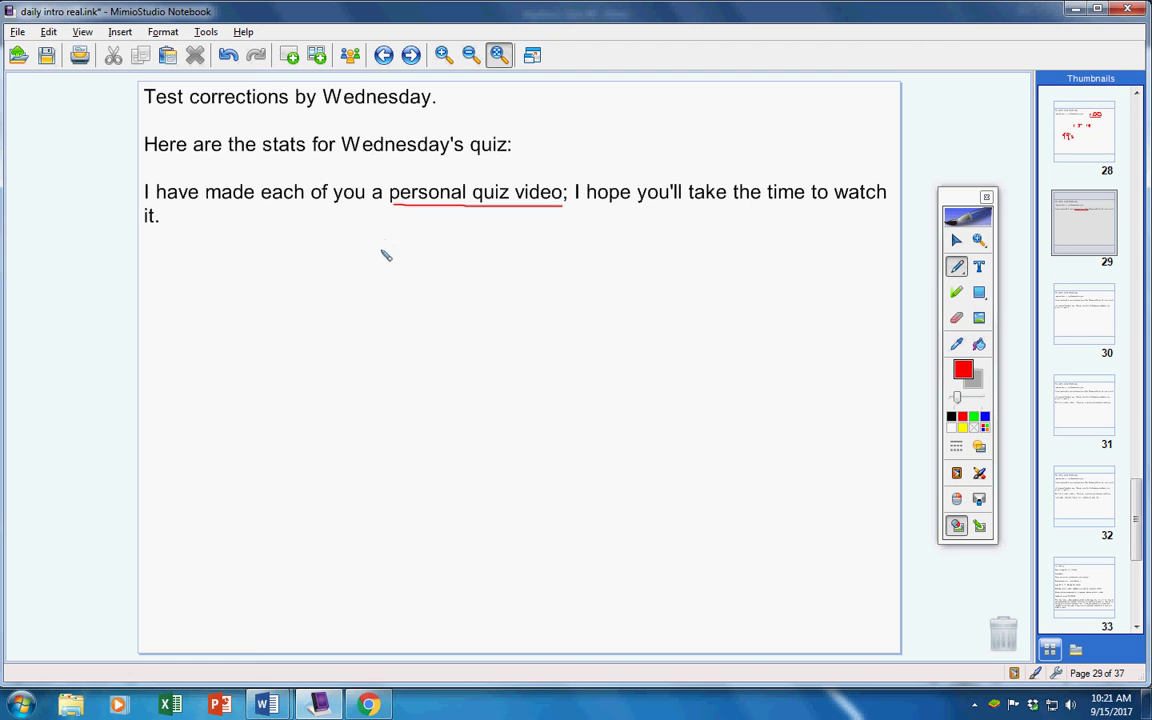
pyautogui.click(957, 320)
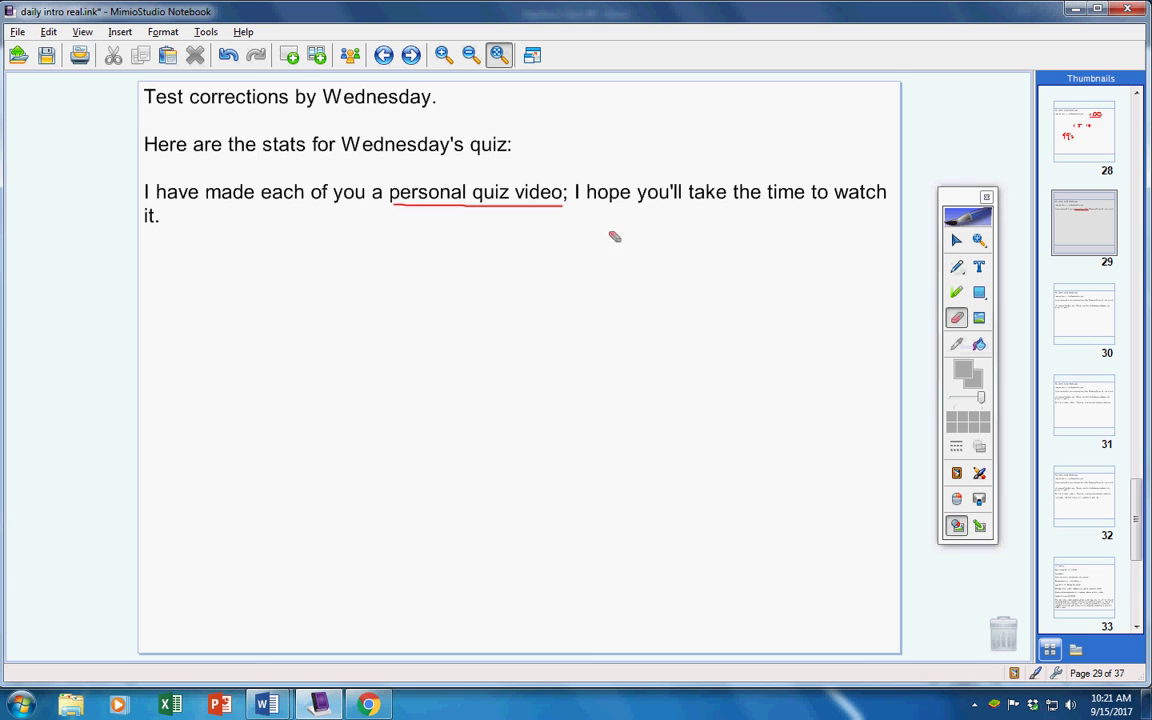
pyautogui.moveTo(565, 203); pyautogui.dragTo(390, 203)
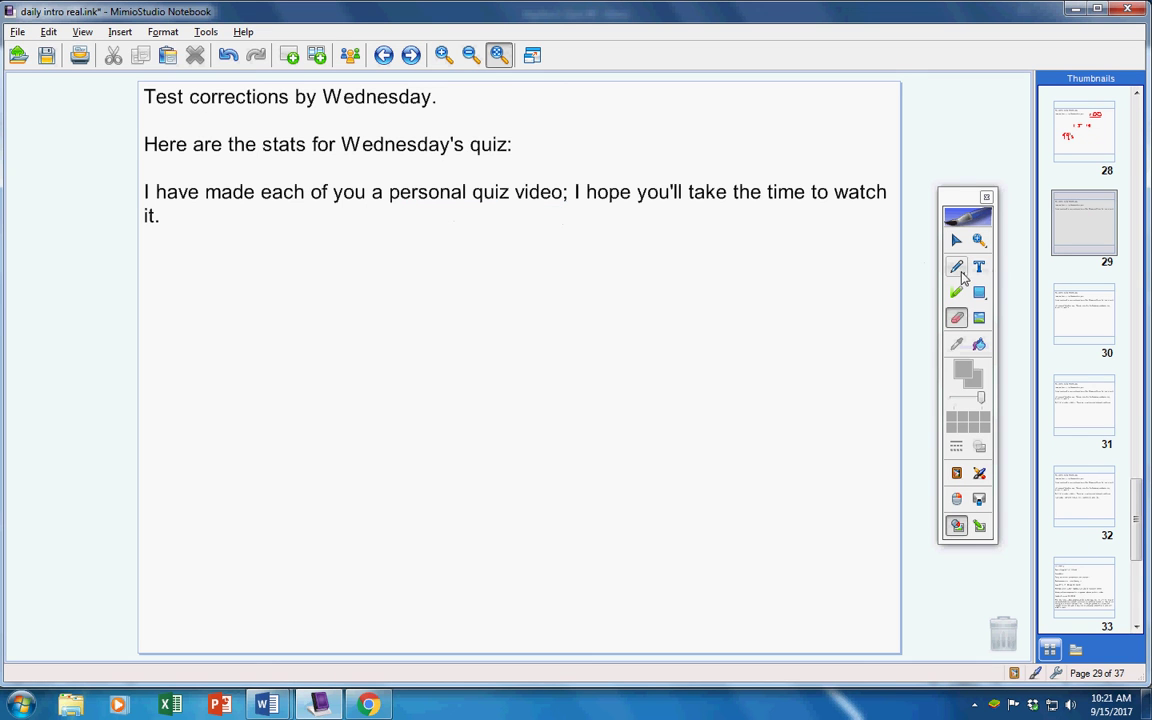
pyautogui.click(956, 267)
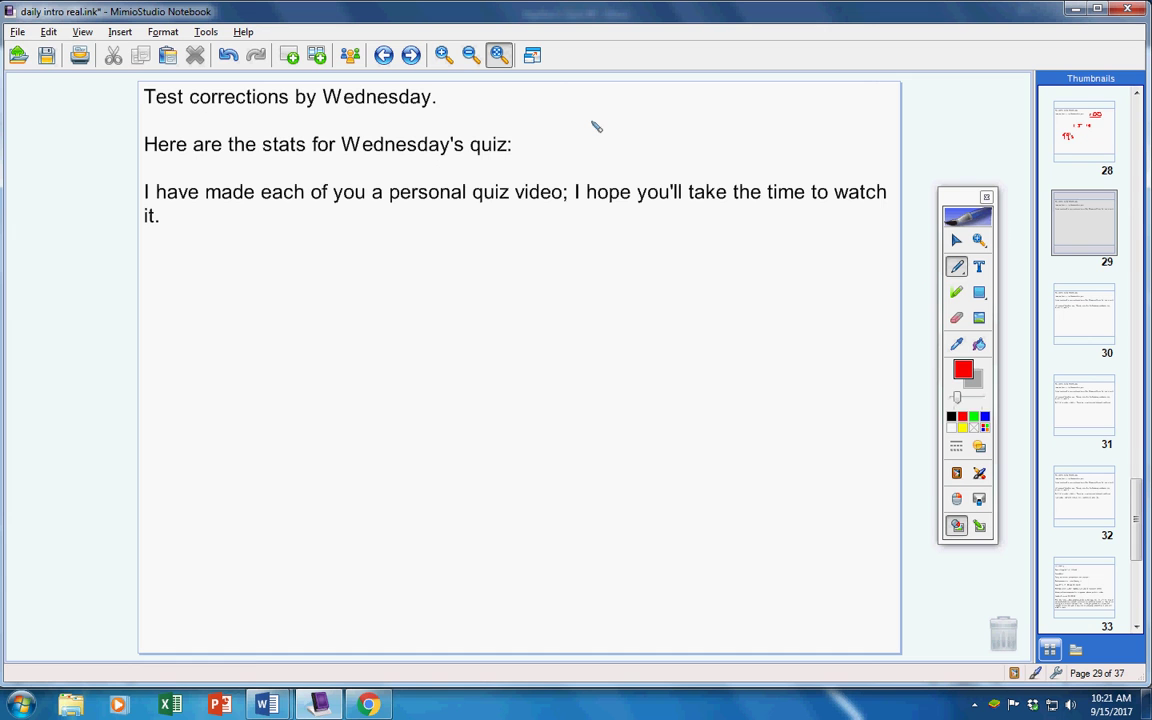
# On the next page, circle lessons 2.4 and 2.5 in red, then move ahead to page 32.
pyautogui.press('pagedown')
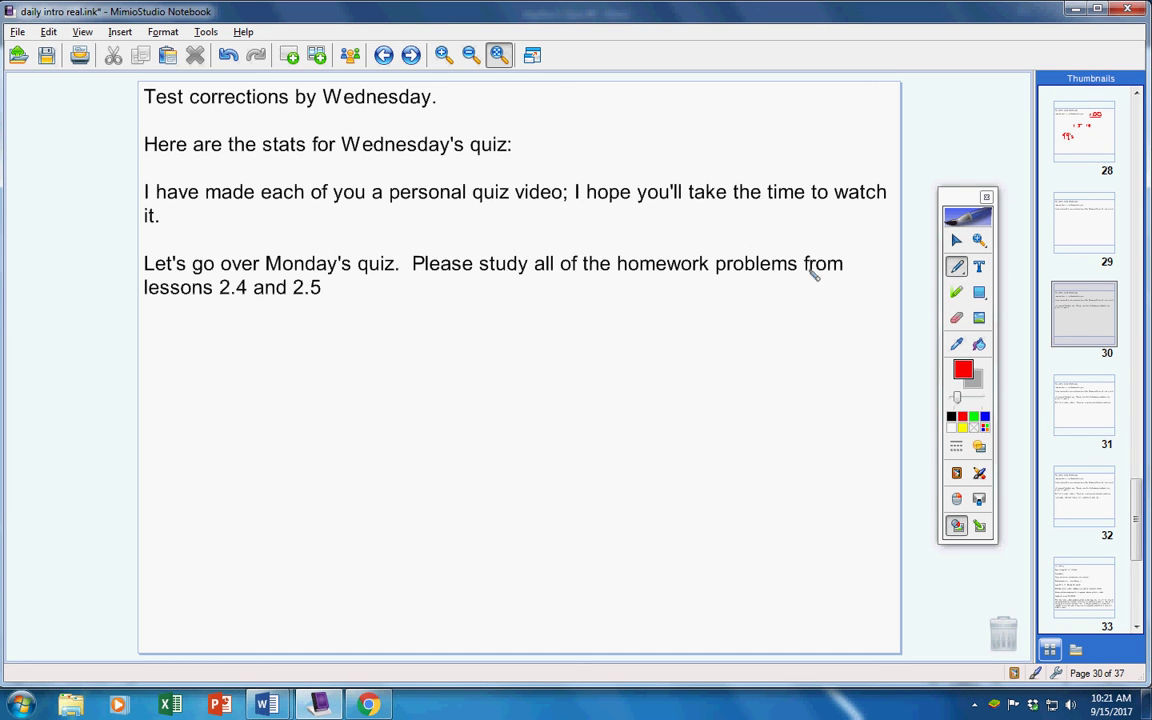
pyautogui.moveTo(211, 287)
pyautogui.mouseDown()
pyautogui.moveTo(324, 303)
pyautogui.moveTo(212, 282)
pyautogui.mouseUp()
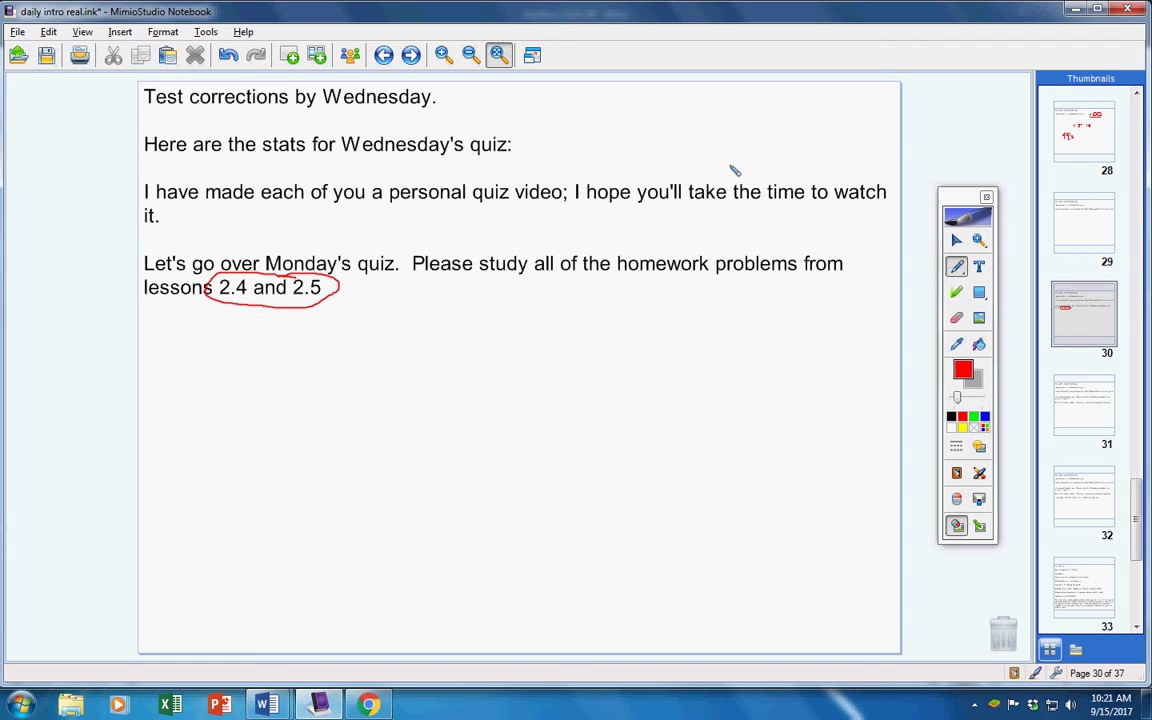
pyautogui.press('pagedown')
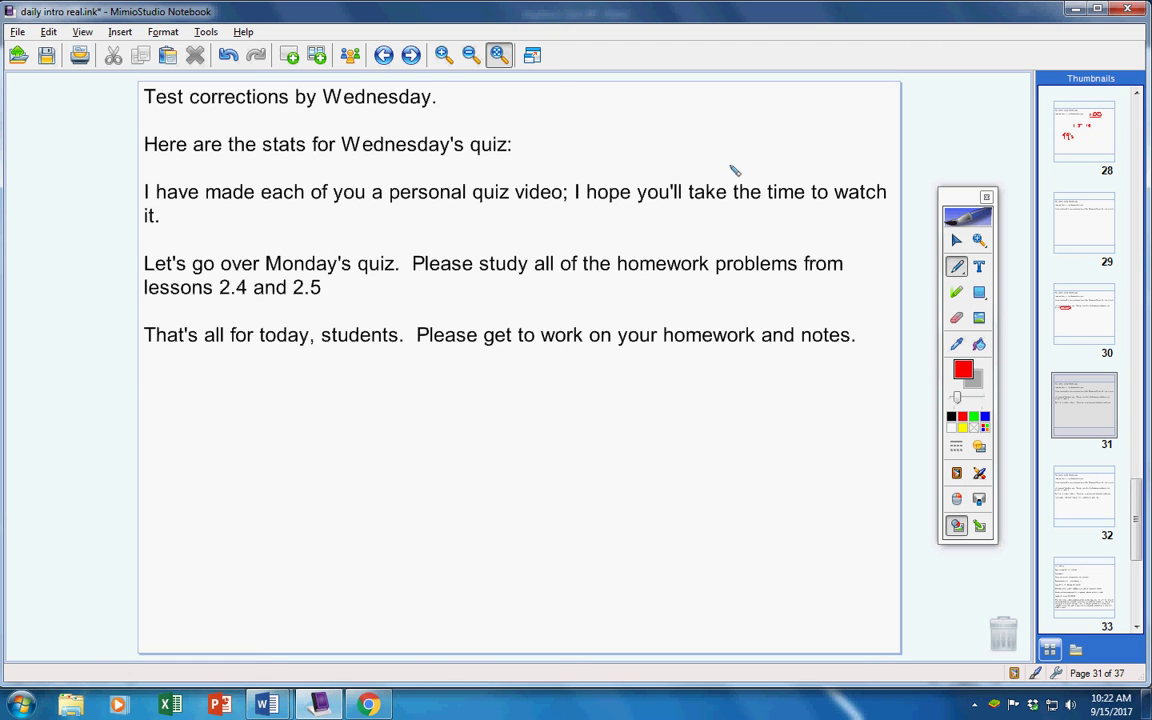
pyautogui.press('pagedown')
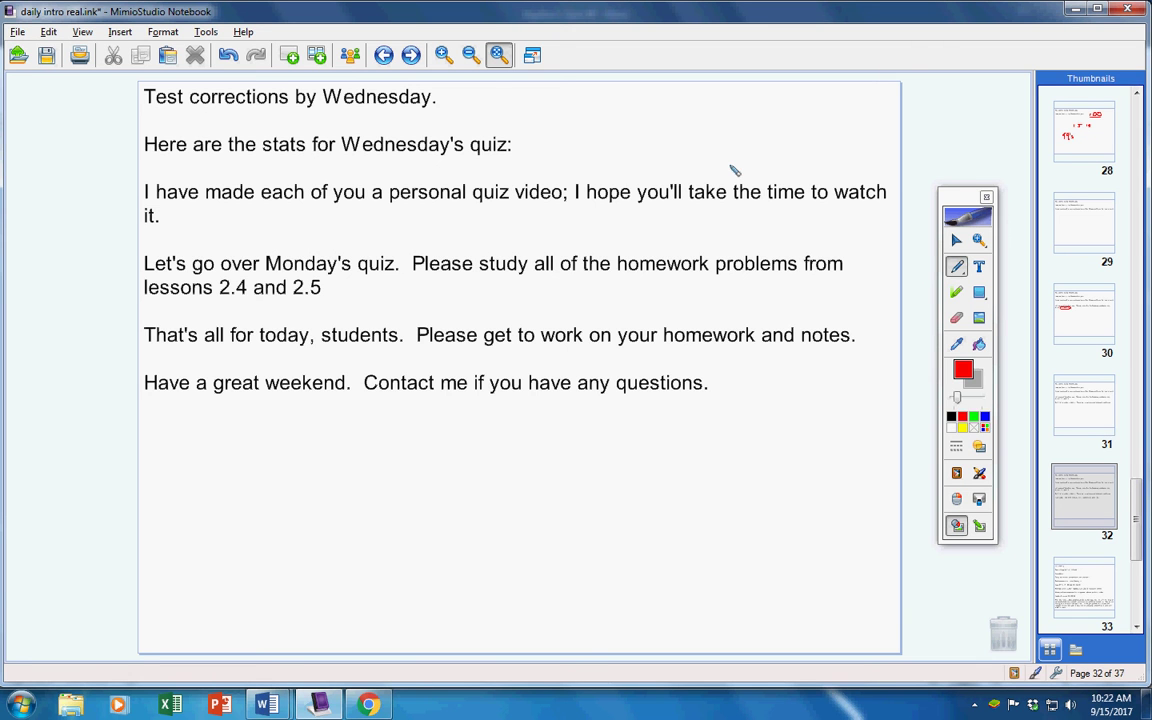